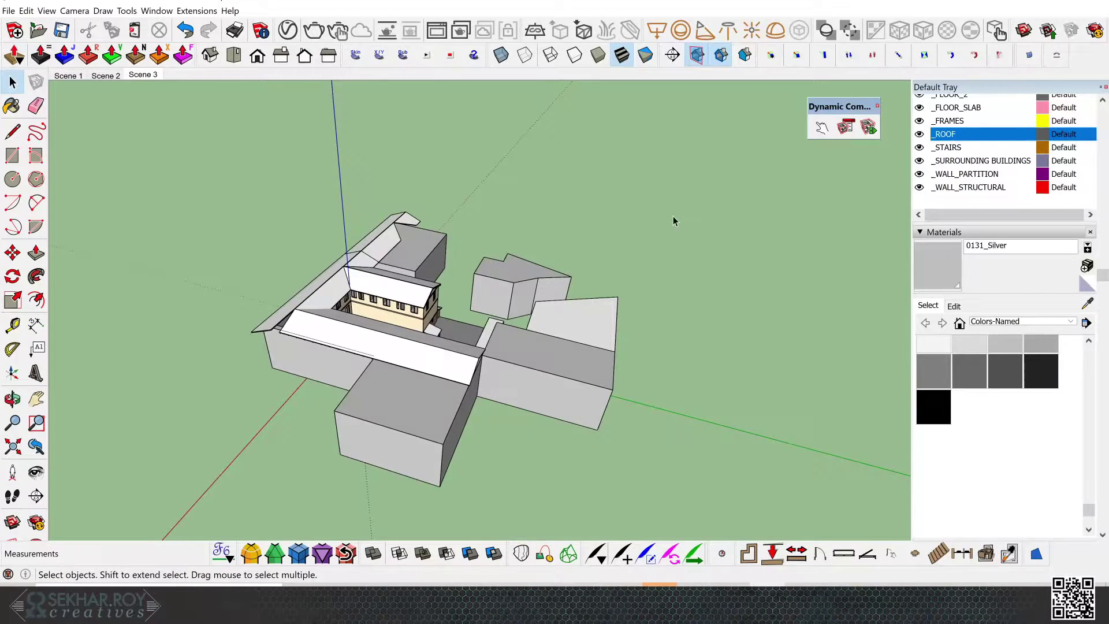
# Show the model in wireframe and reset the drawing axes to their default position and orientation
pyautogui.moveTo(212, 184); pyautogui.dragTo(743, 528)
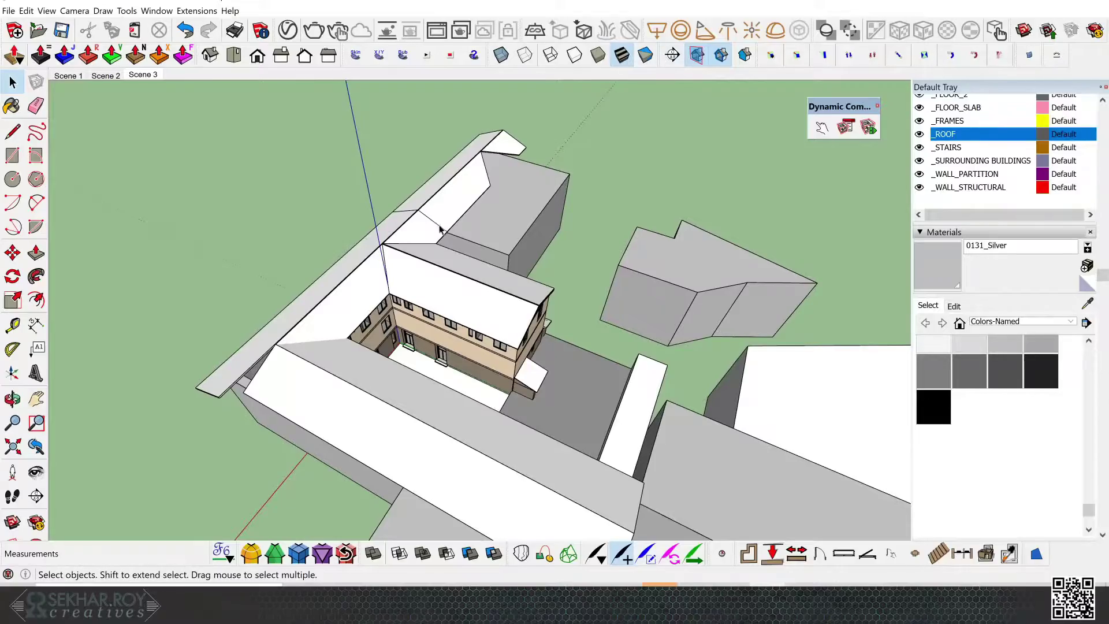
pyautogui.click(550, 55)
pyautogui.scroll(10, 633, 409)
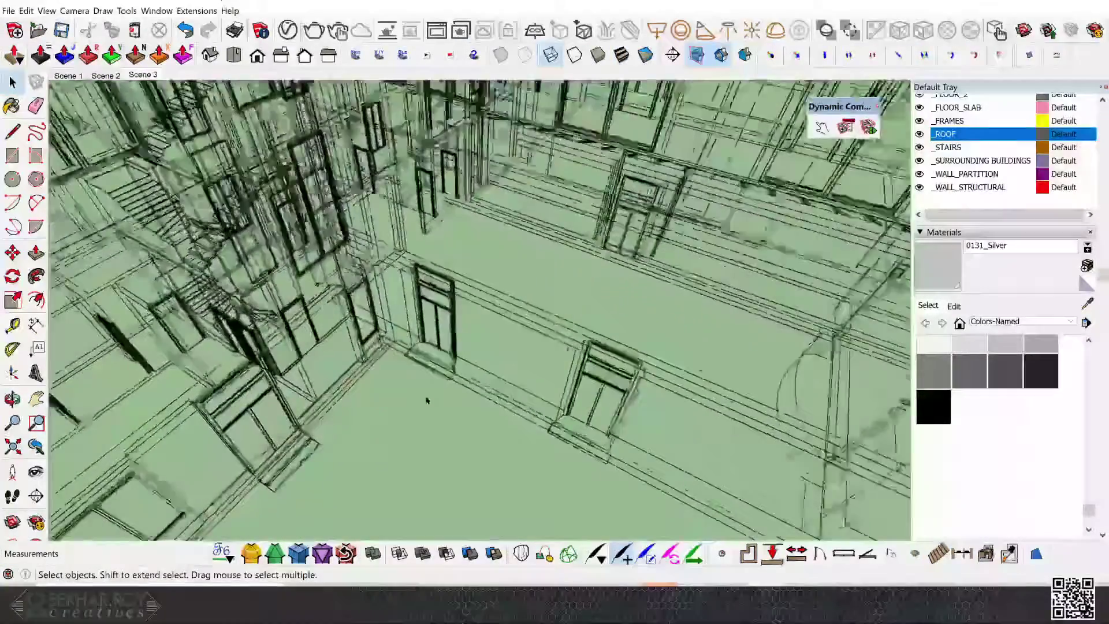
pyautogui.scroll(2, 406, 371)
pyautogui.rightClick(405, 380)
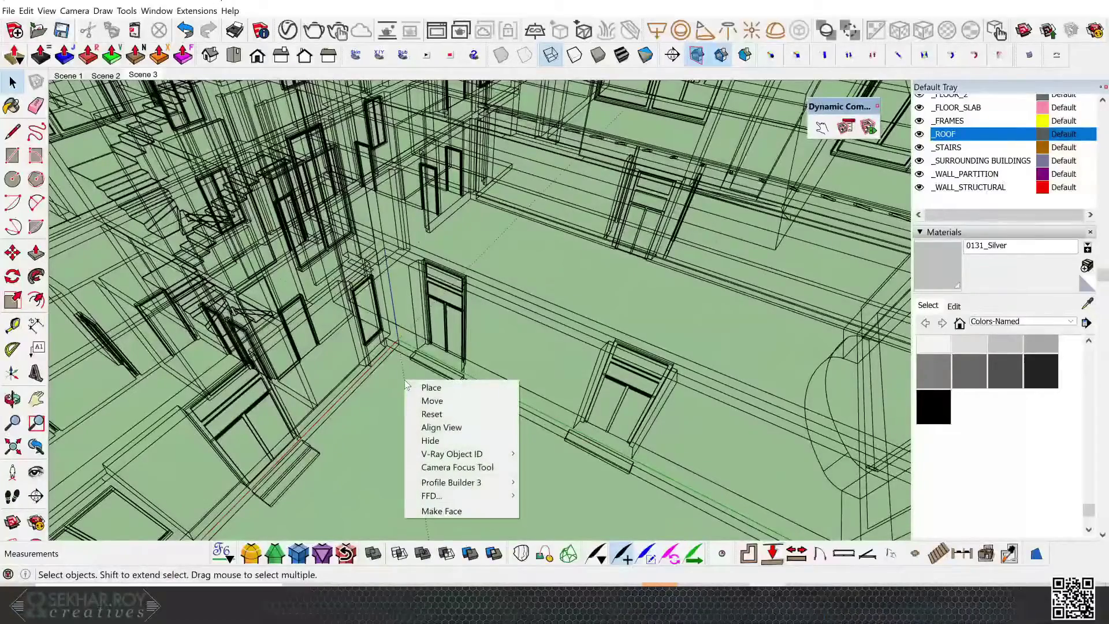
pyautogui.click(421, 413)
pyautogui.scroll(-10, 470, 445)
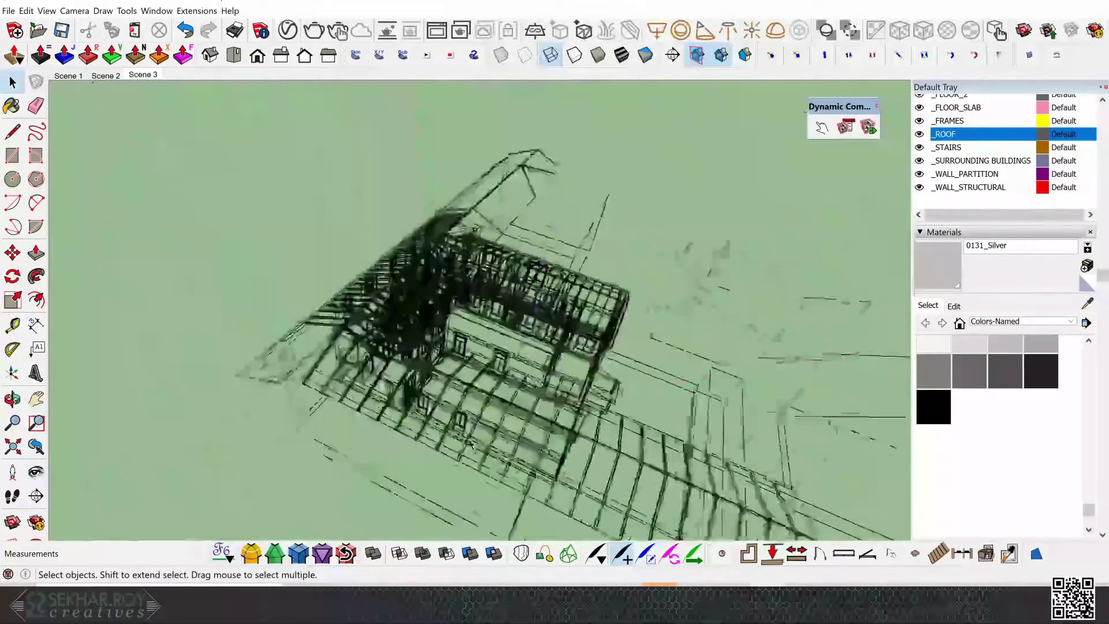
# Switch to Google Maps and examine the satellite view of the real building and its neighbours around Ostello Tasso
pyautogui.moveTo(471, 445)
pyautogui.mouseDown(button='middle')
pyautogui.moveTo(483, 355)
pyautogui.moveTo(534, 322)
pyautogui.moveTo(534, 251)
pyautogui.moveTo(557, 317)
pyautogui.moveTo(663, 339)
pyautogui.mouseUp(button='middle')
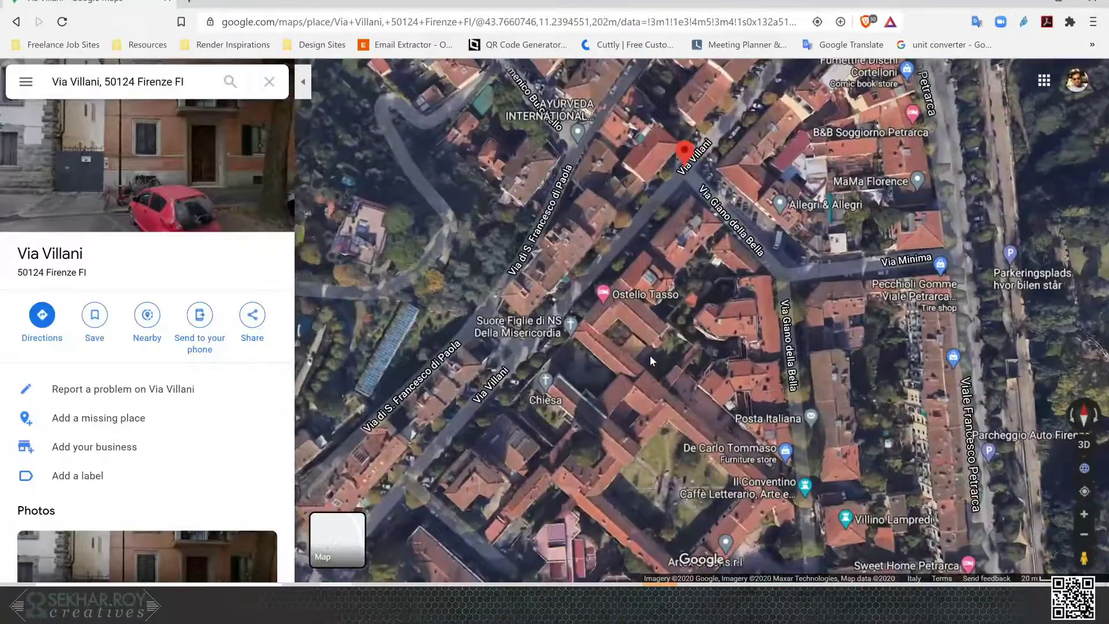
pyautogui.scroll(2, 650, 356)
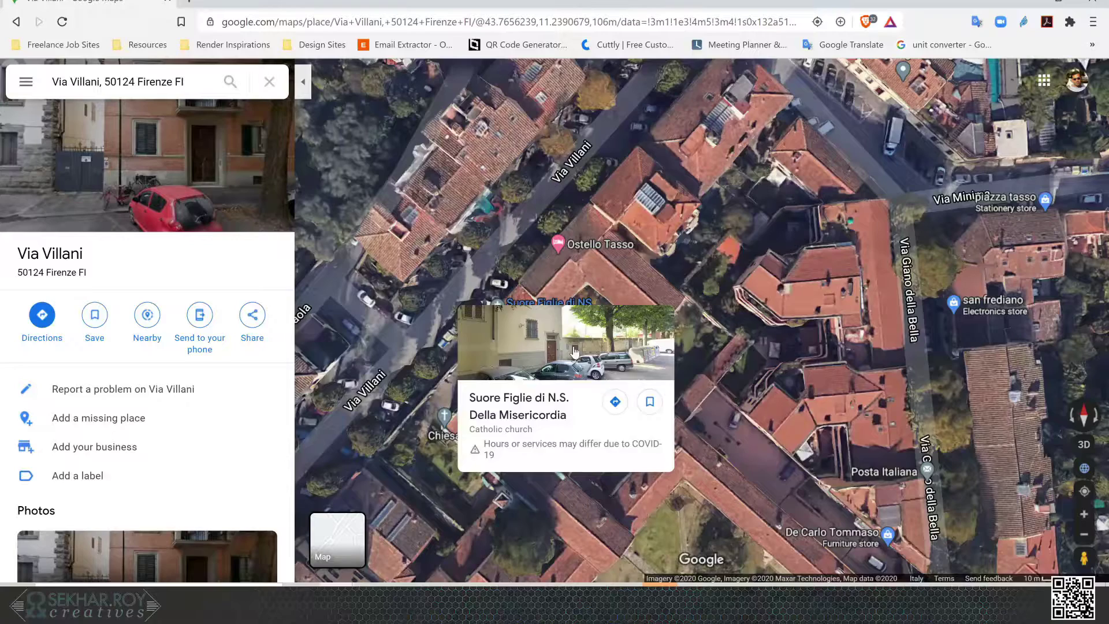
pyautogui.moveTo(601, 302)
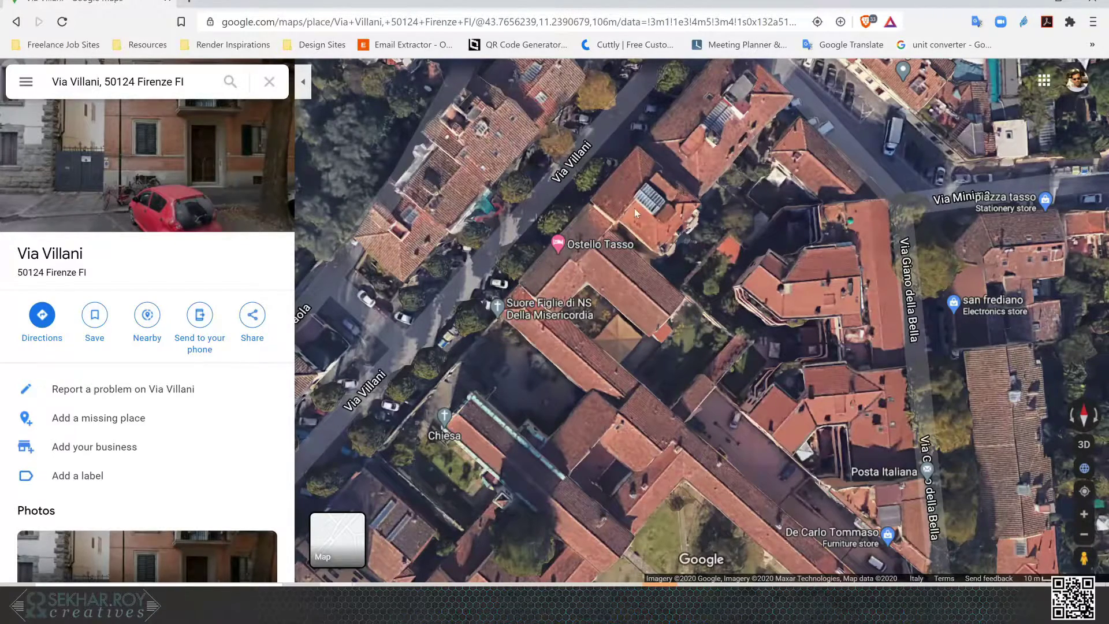
pyautogui.moveTo(590, 6)
pyautogui.mouseDown()
pyautogui.moveTo(563, 147)
pyautogui.moveTo(875, 173)
pyautogui.moveTo(854, 163)
pyautogui.mouseUp()
# Switch back to SketchUp and restore the Shaded With Textures face style on the model
pyautogui.click(502, 172)
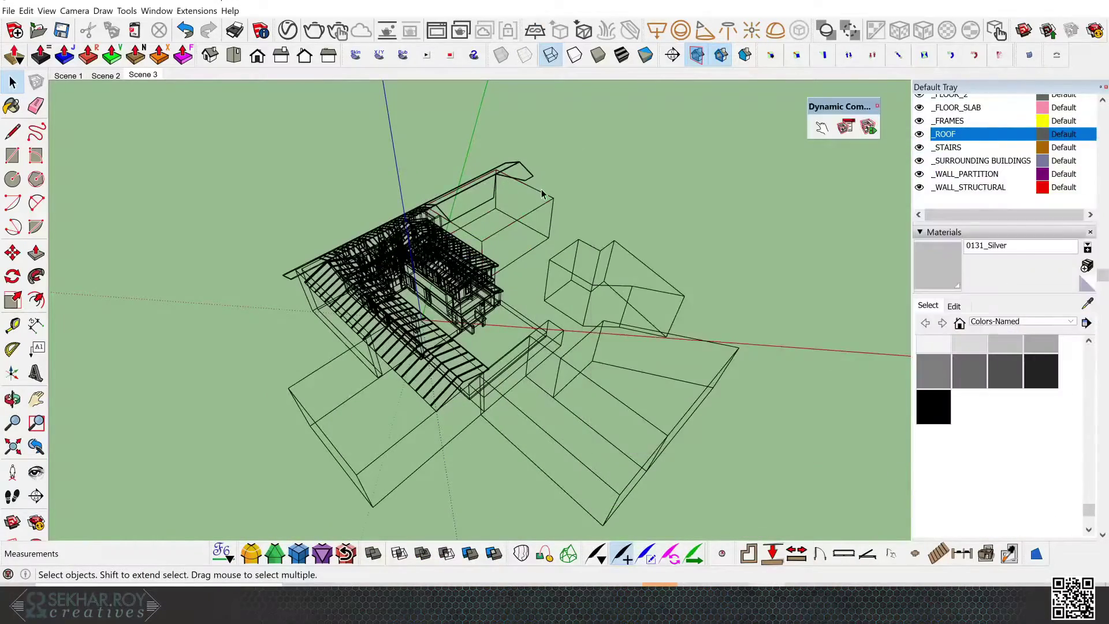
pyautogui.moveTo(501, 172)
pyautogui.mouseDown(button='middle')
pyautogui.moveTo(491, 297)
pyautogui.moveTo(414, 314)
pyautogui.mouseUp(button='middle')
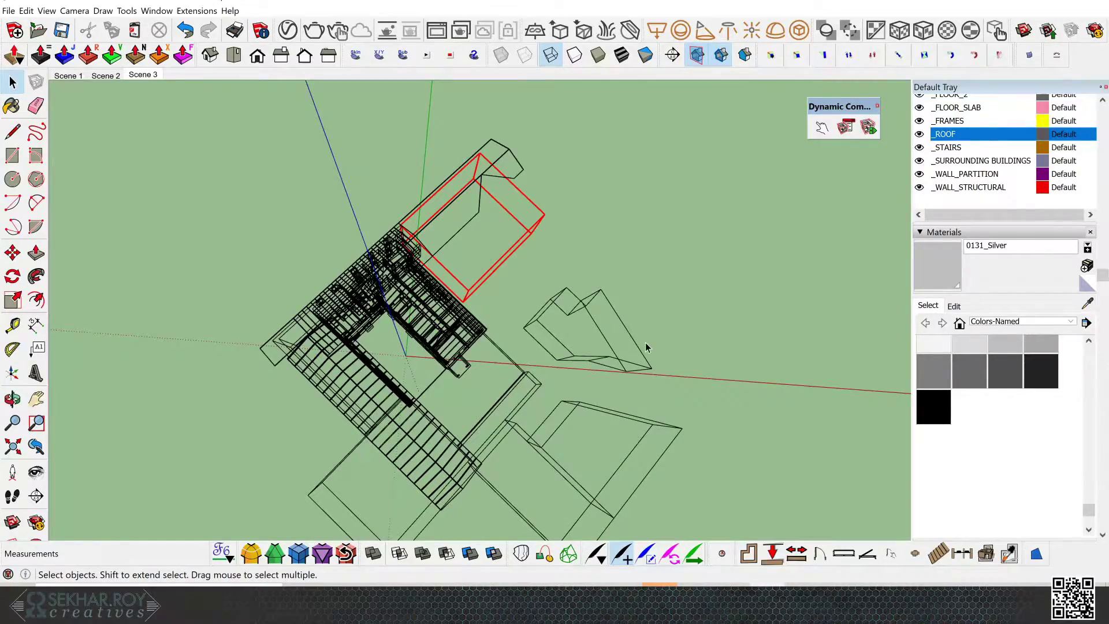
pyautogui.moveTo(646, 347)
pyautogui.mouseDown(button='middle')
pyautogui.moveTo(632, 258)
pyautogui.moveTo(642, 251)
pyautogui.mouseUp(button='middle')
pyautogui.click(621, 55)
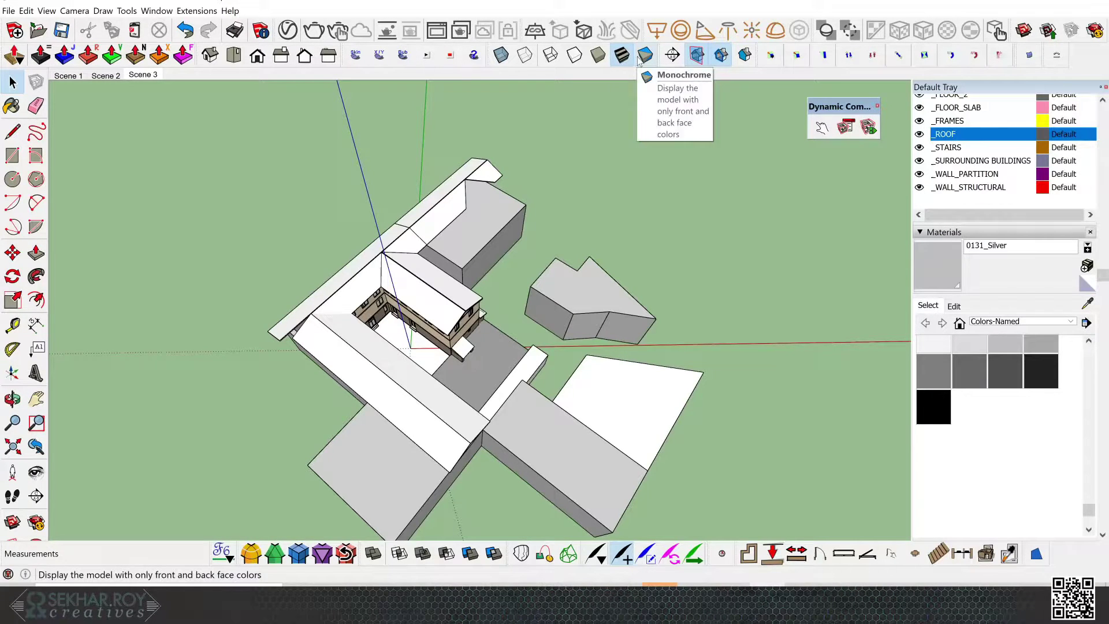
pyautogui.click(641, 57)
pyautogui.click(622, 55)
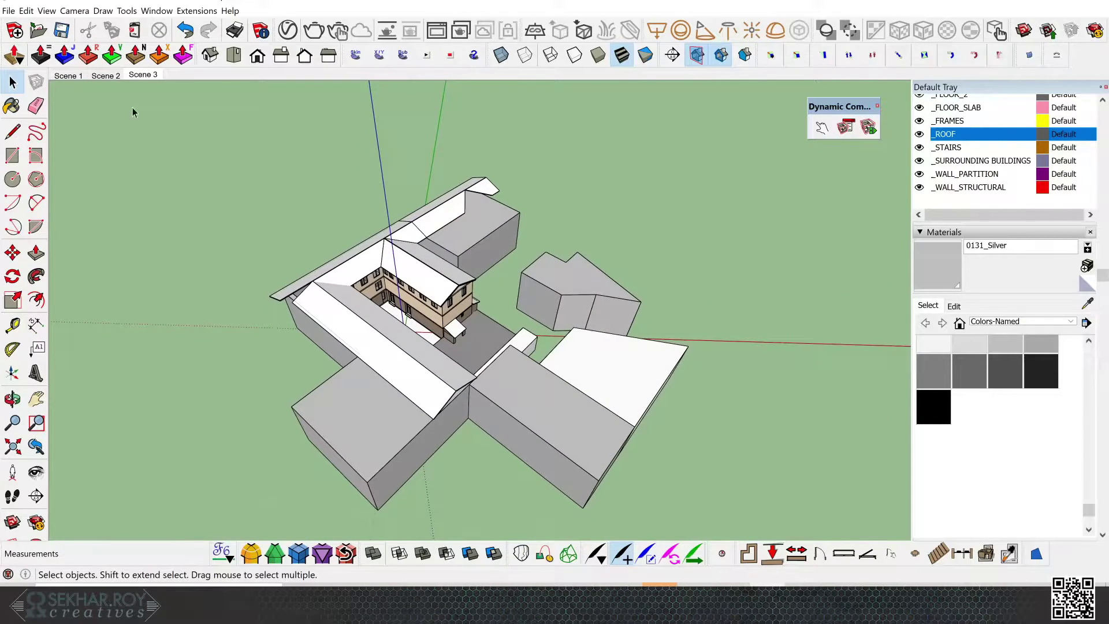
# Clear the model's existing geographic location in the geo-location settings of Model Info
pyautogui.click(157, 11)
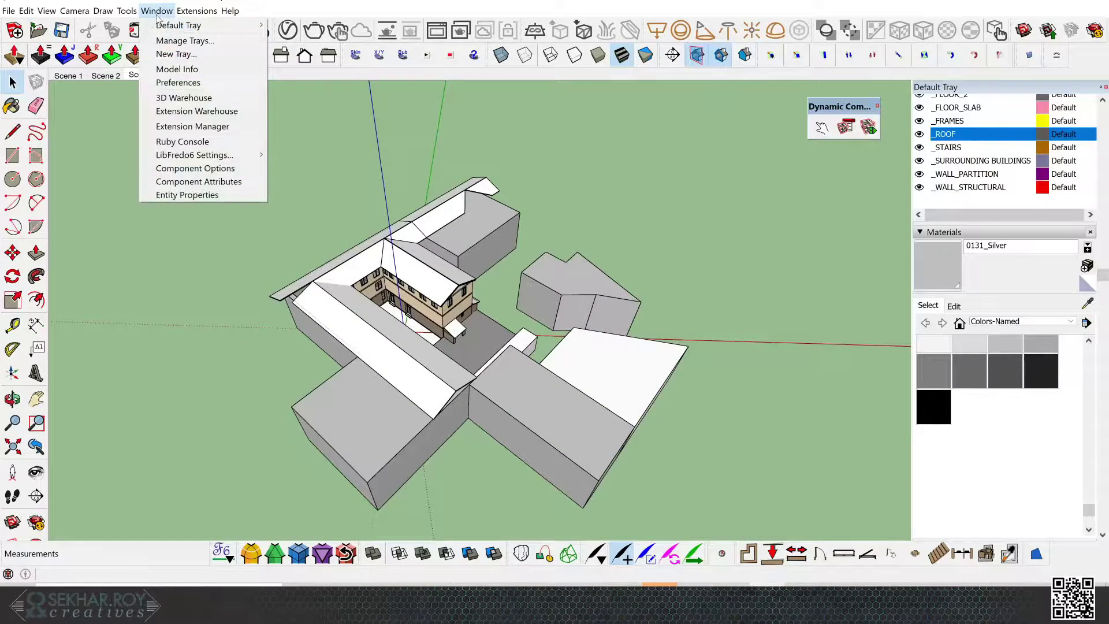
pyautogui.click(550, 152)
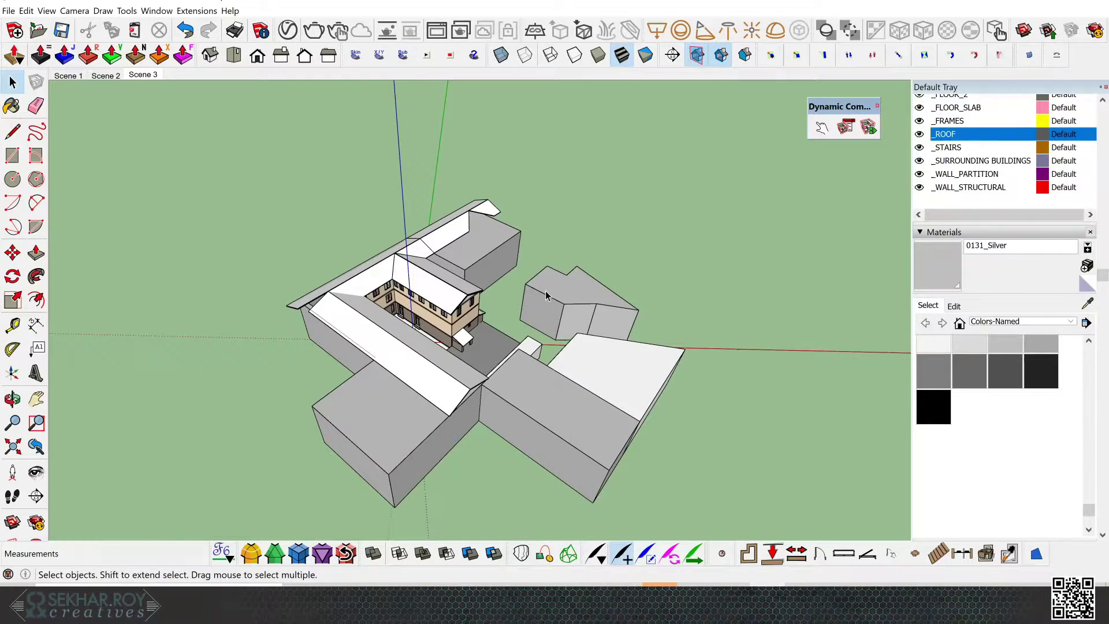
pyautogui.moveTo(545, 295); pyautogui.dragTo(582, 249, button='middle')
pyautogui.scroll(2, 582, 249)
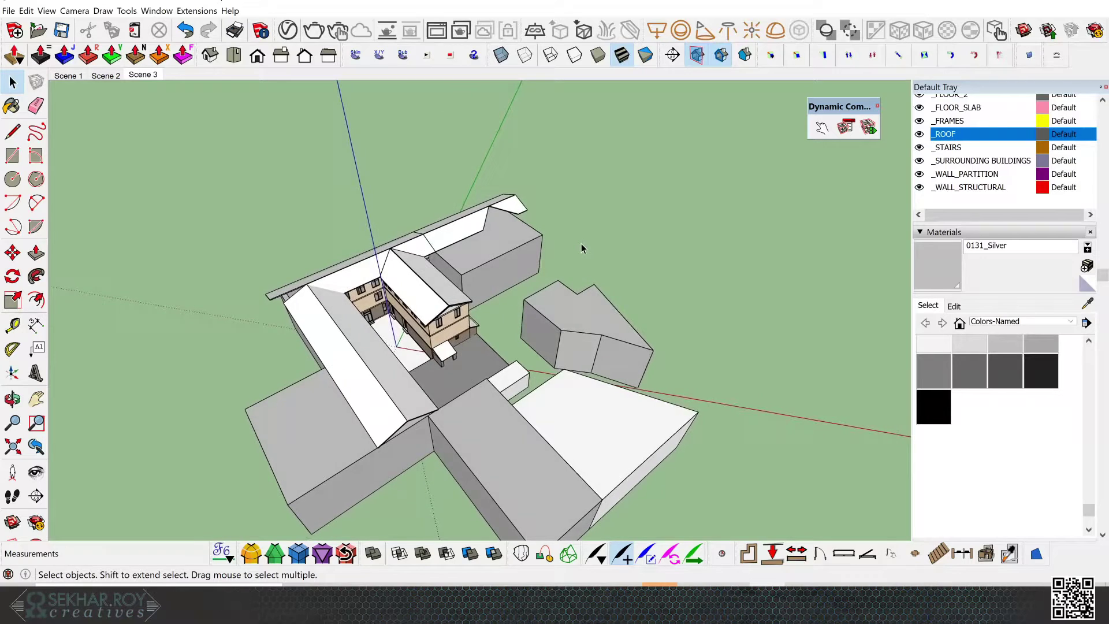
pyautogui.moveTo(455, 278); pyautogui.dragTo(422, 345, button='middle')
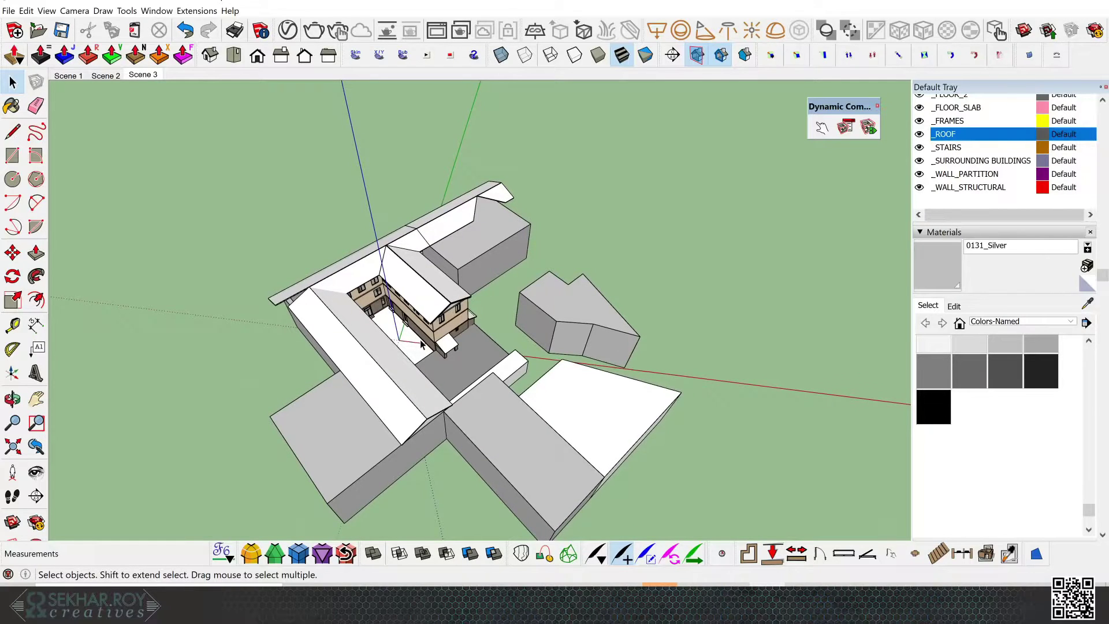
pyautogui.click(157, 10)
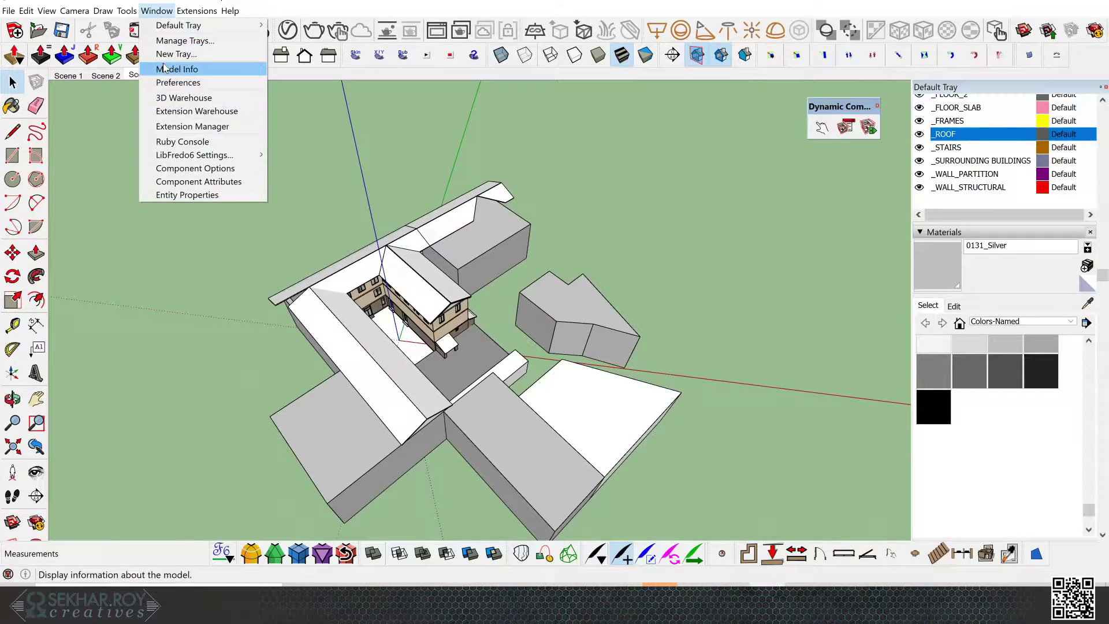
pyautogui.click(164, 68)
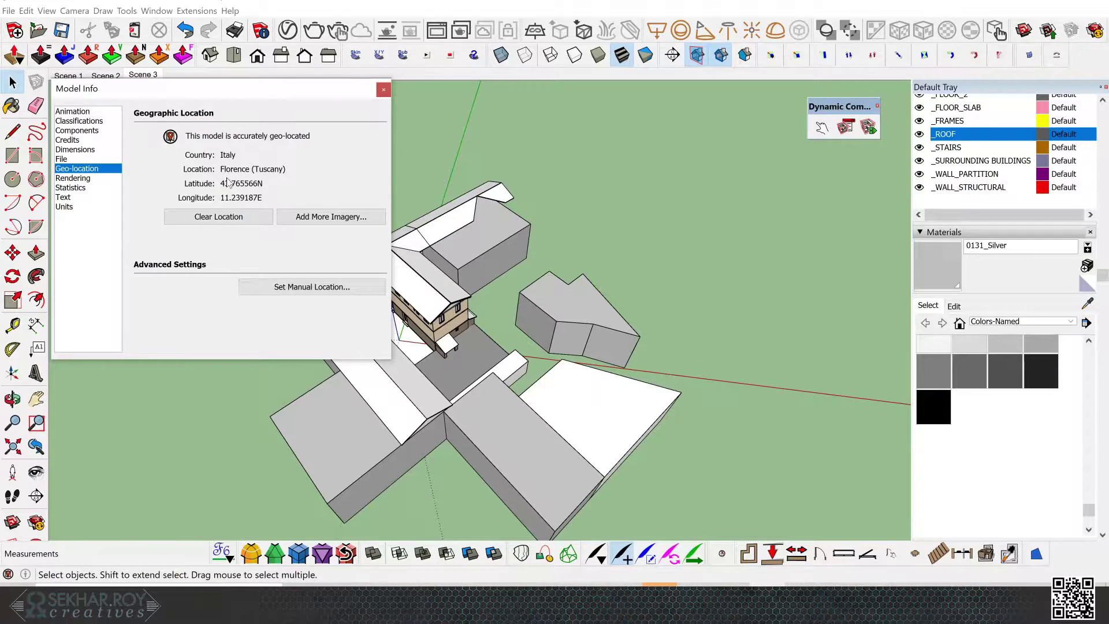
pyautogui.click(222, 219)
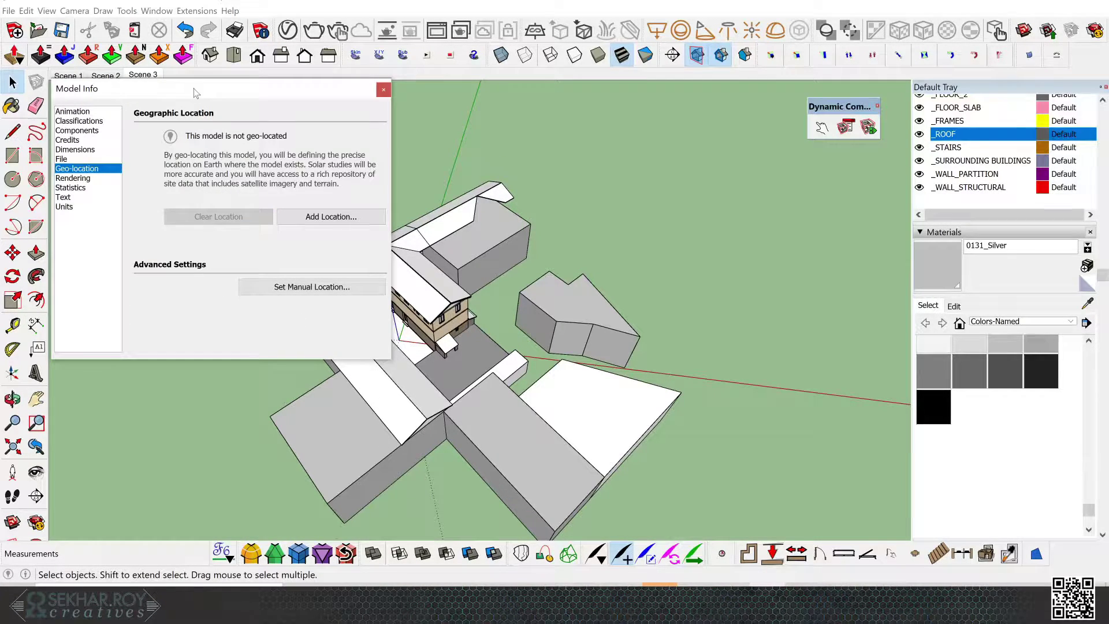
# Start adding a new location and frame the courtyard building block on the satellite map at zoom level 18
pyautogui.moveTo(192, 97); pyautogui.dragTo(638, 155)
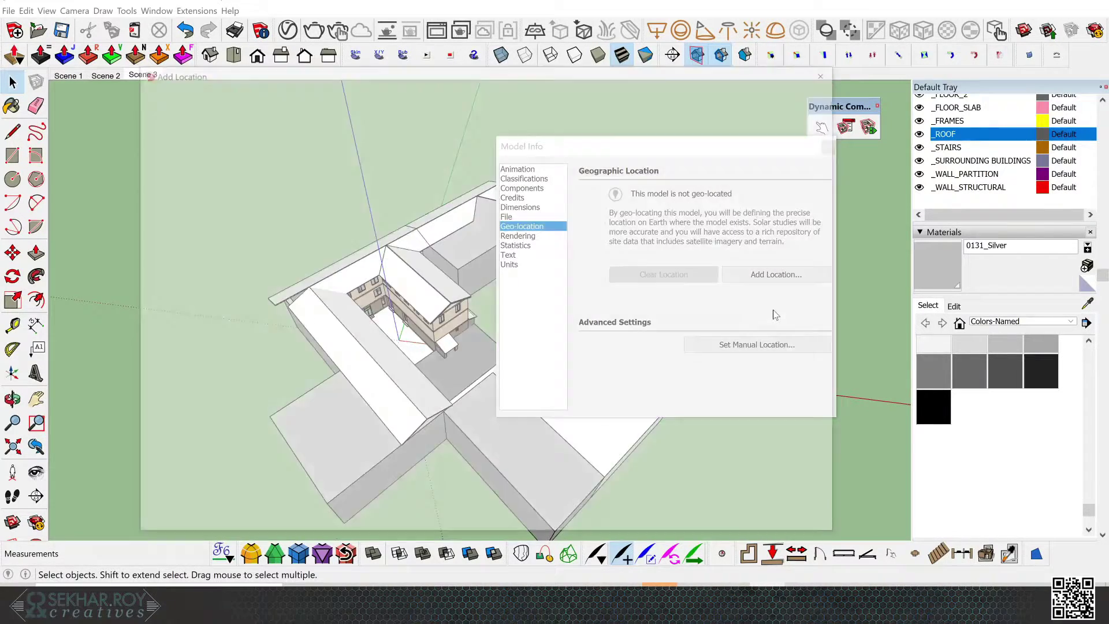
pyautogui.click(776, 274)
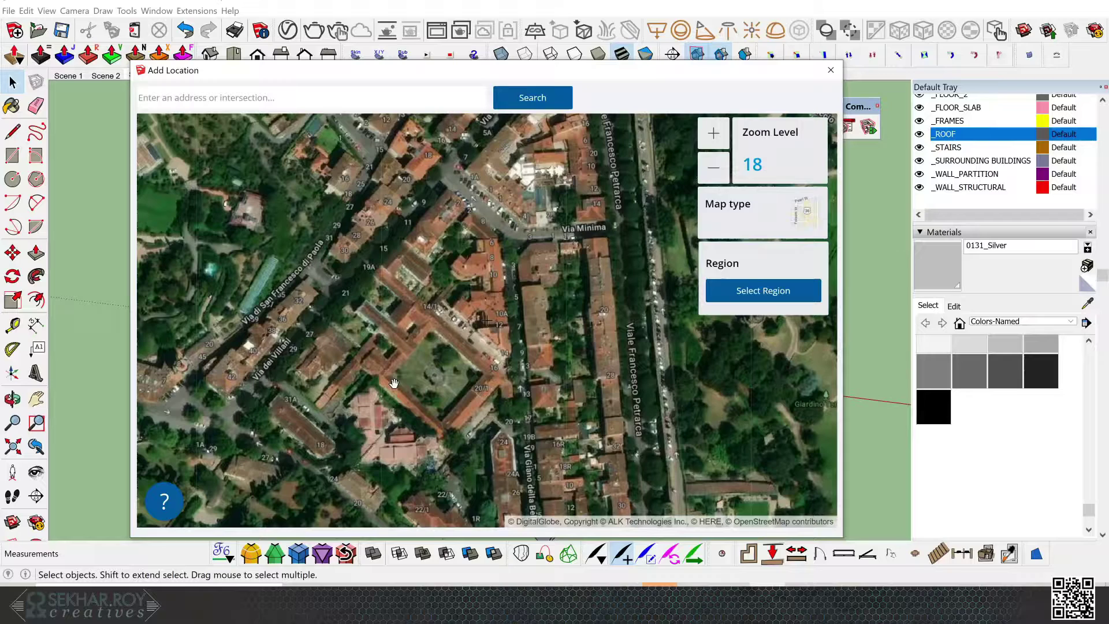
pyautogui.moveTo(406, 229); pyautogui.dragTo(391, 254)
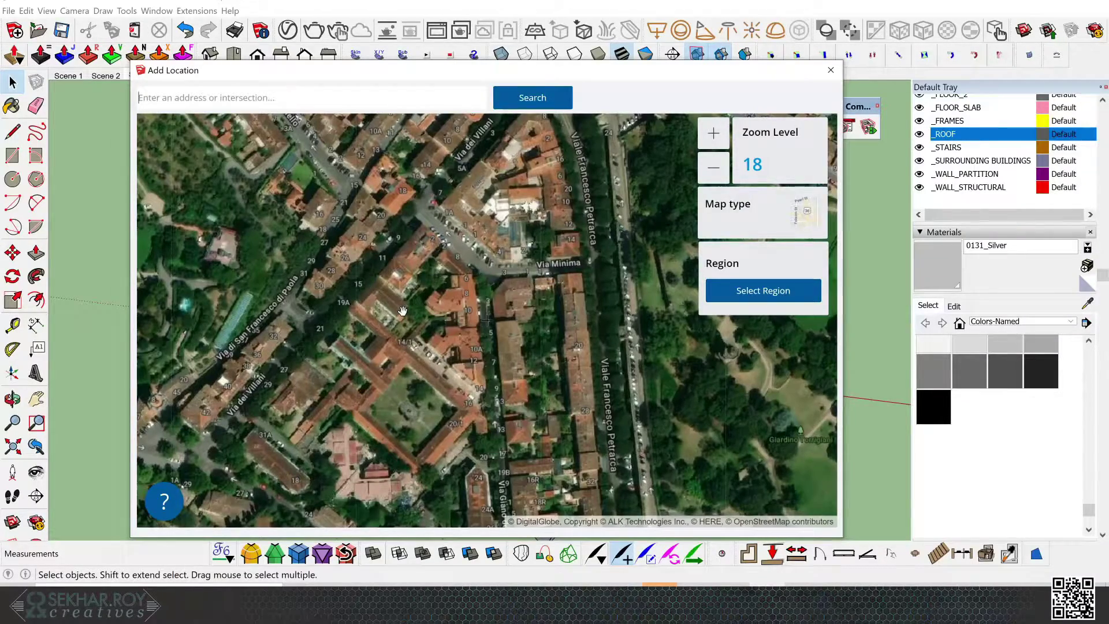
pyautogui.scroll(-2, 403, 311)
pyautogui.scroll(2, 403, 311)
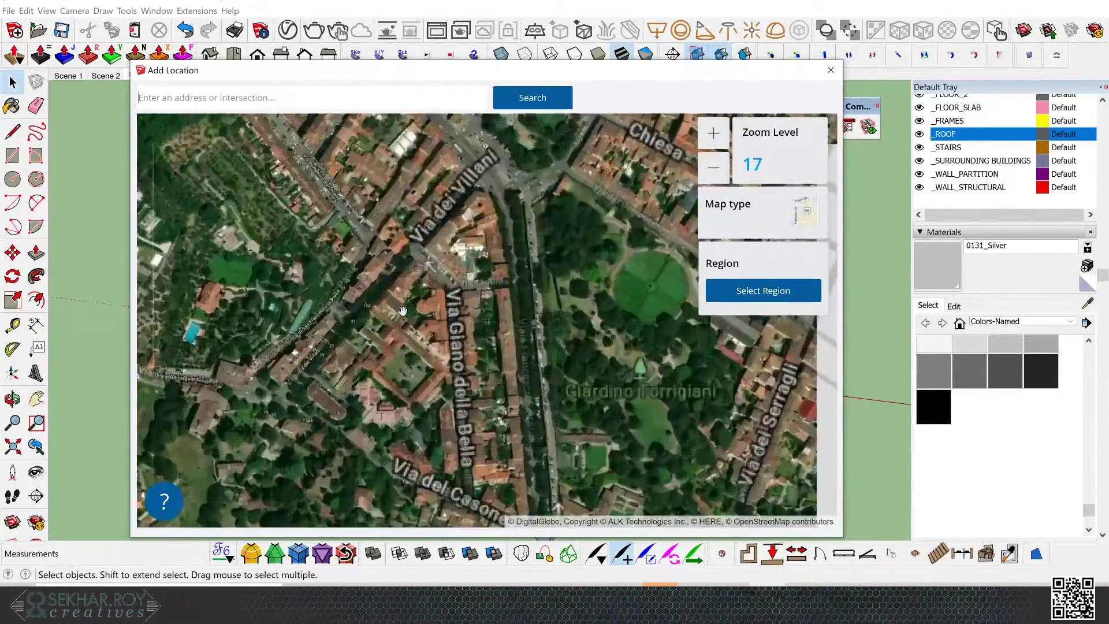
pyautogui.moveTo(380, 318); pyautogui.dragTo(408, 310)
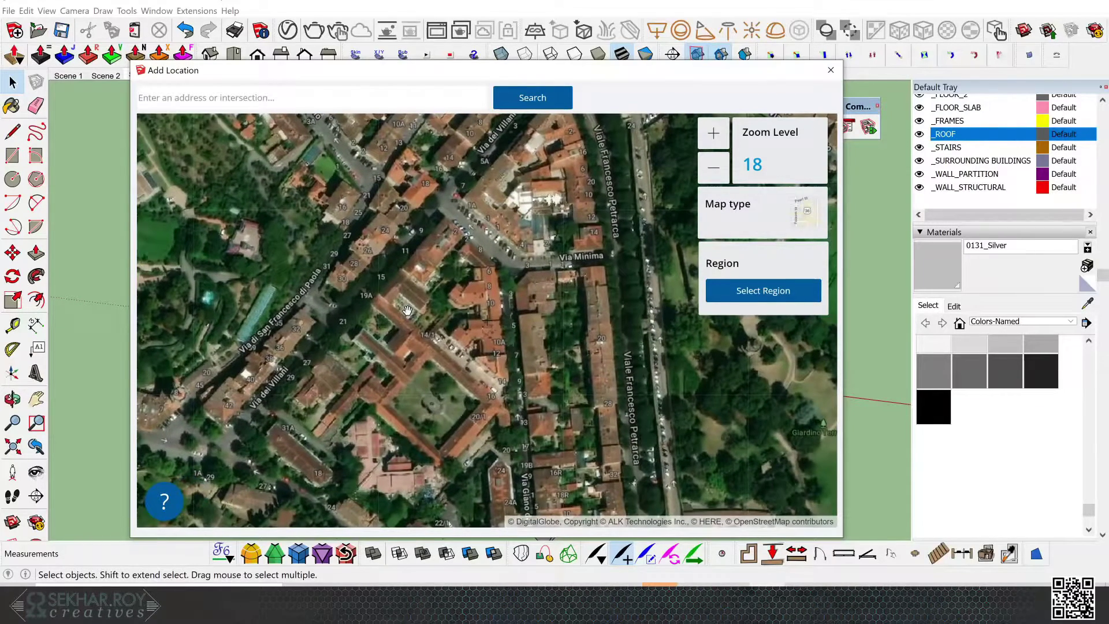
# Crop the import region to the courtyard building and its neighbours, import the satellite imagery, and close Model Info
pyautogui.click(752, 295)
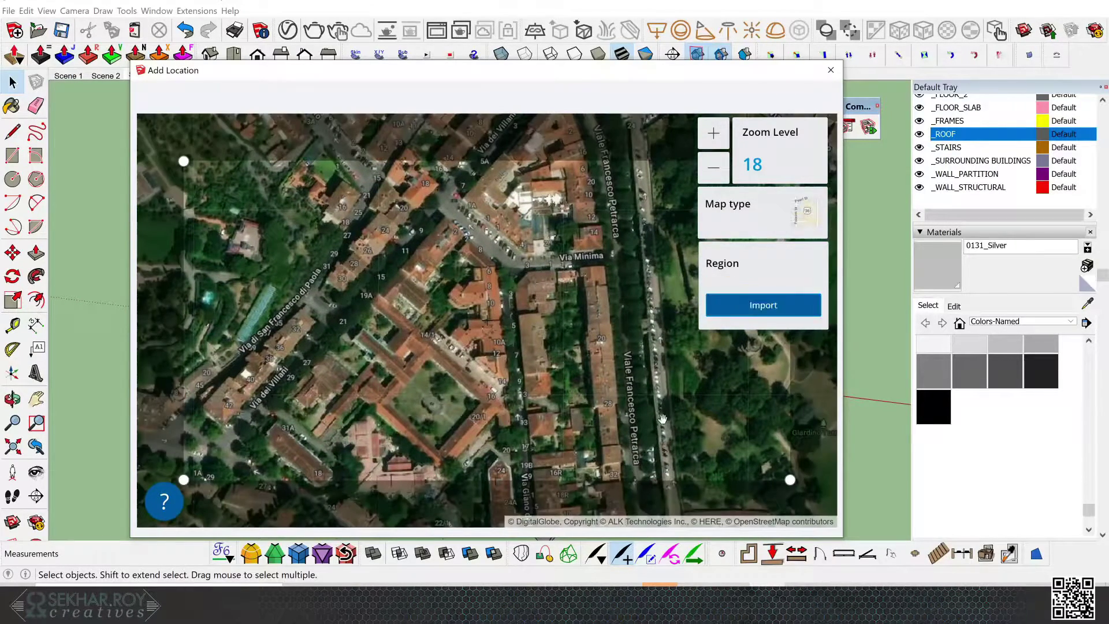
pyautogui.moveTo(184, 163); pyautogui.dragTo(417, 245)
pyautogui.moveTo(455, 285); pyautogui.dragTo(517, 317)
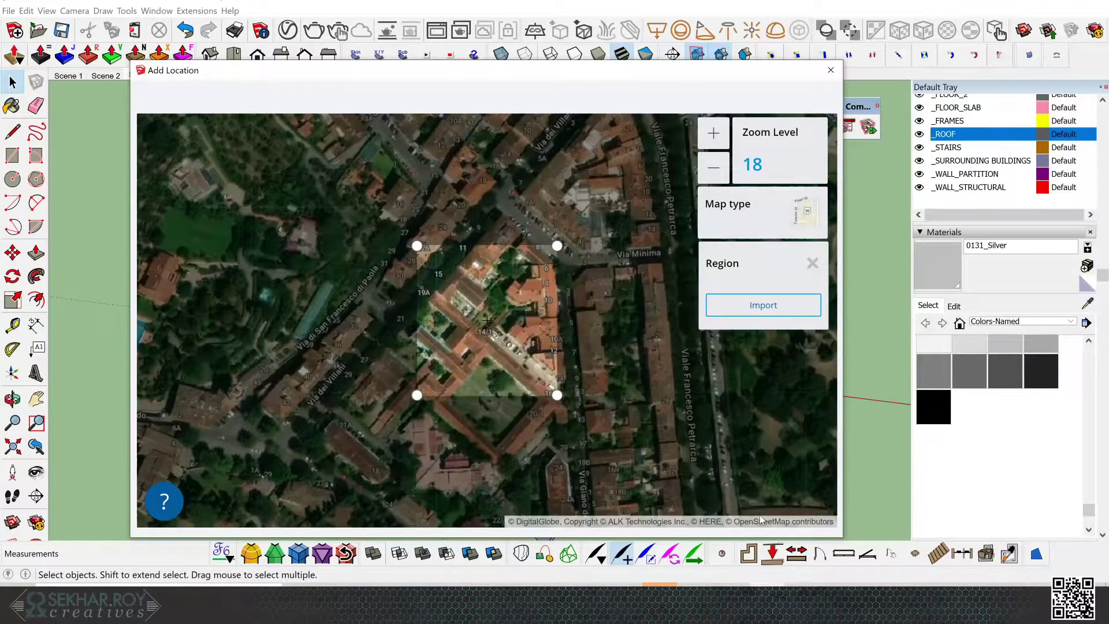
pyautogui.click(751, 310)
pyautogui.click(796, 311)
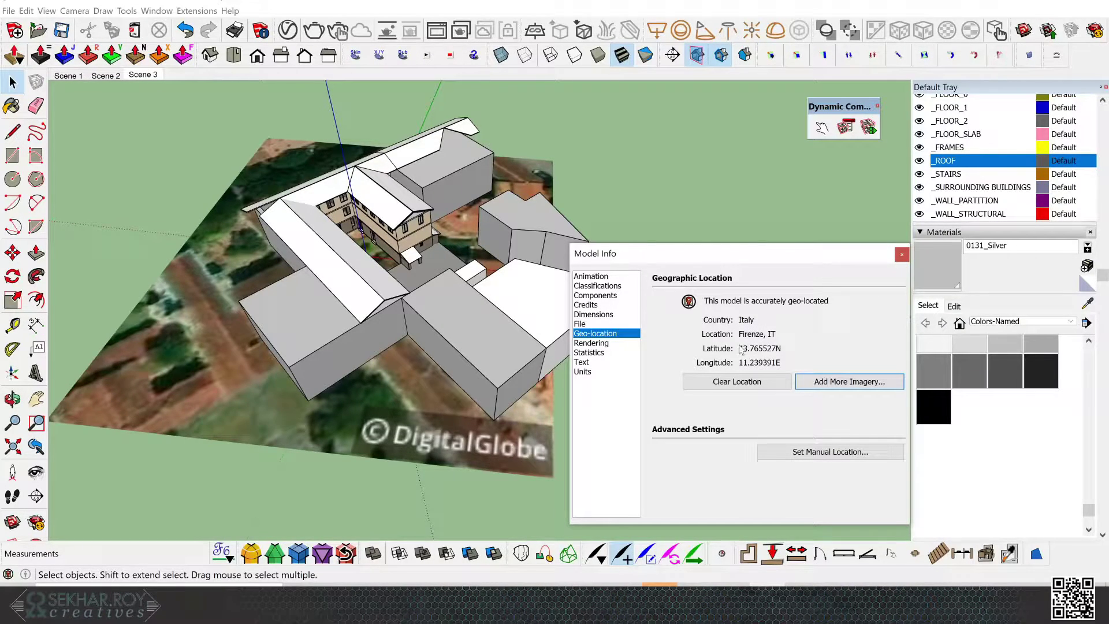
pyautogui.click(901, 255)
# Turn on shadows and set the sun study to 11:56 on date 11/16
pyautogui.click(942, 231)
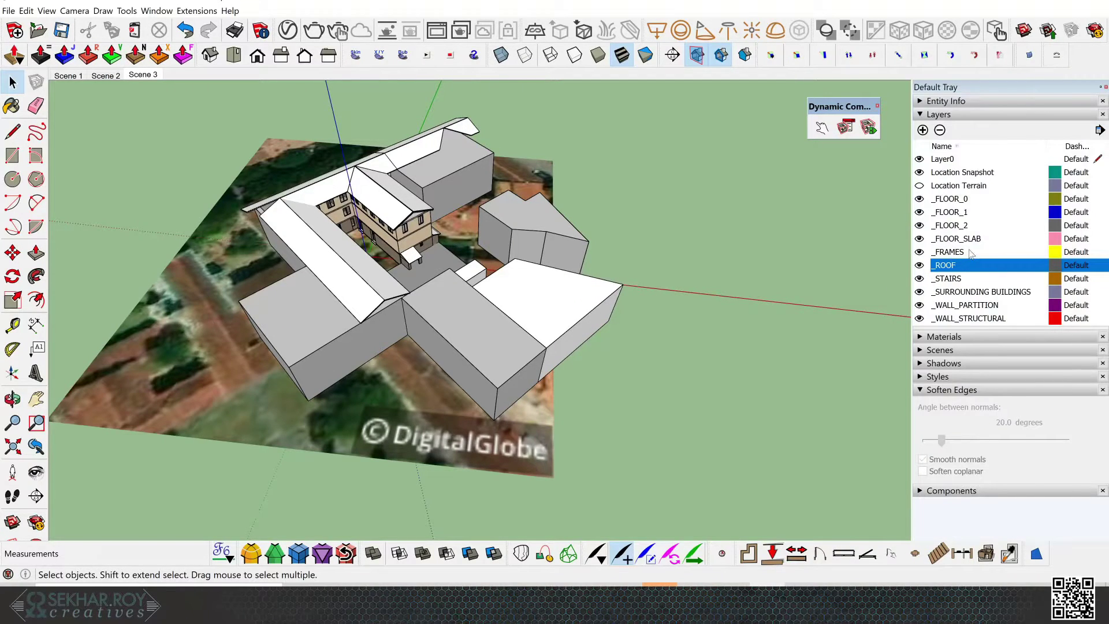
pyautogui.click(978, 114)
pyautogui.click(947, 153)
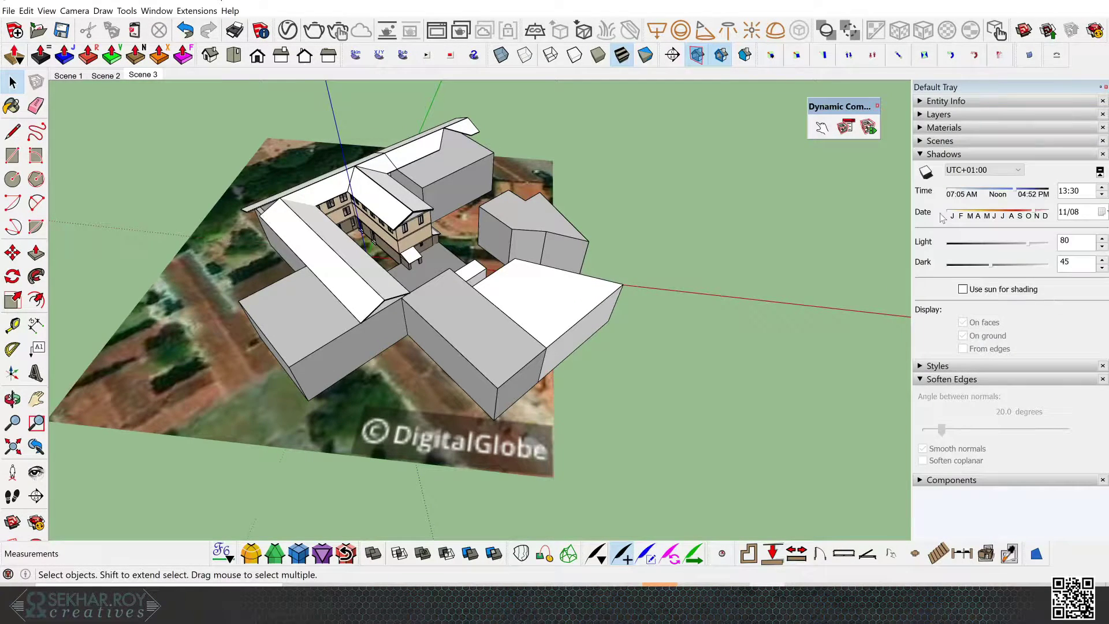
pyautogui.click(926, 172)
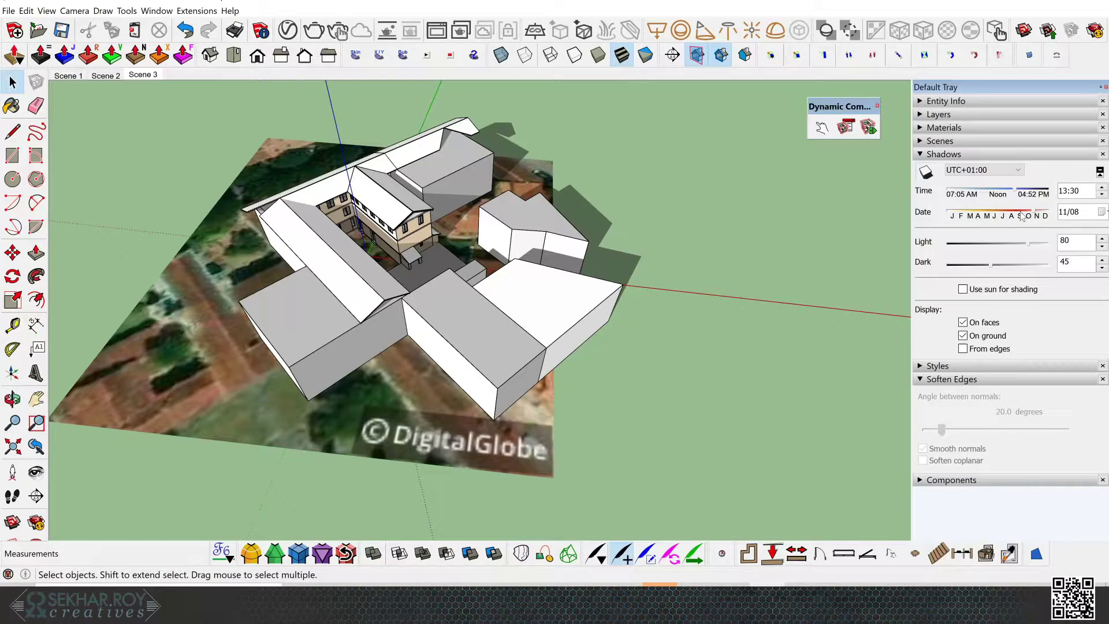
pyautogui.moveTo(1021, 216); pyautogui.dragTo(1000, 214)
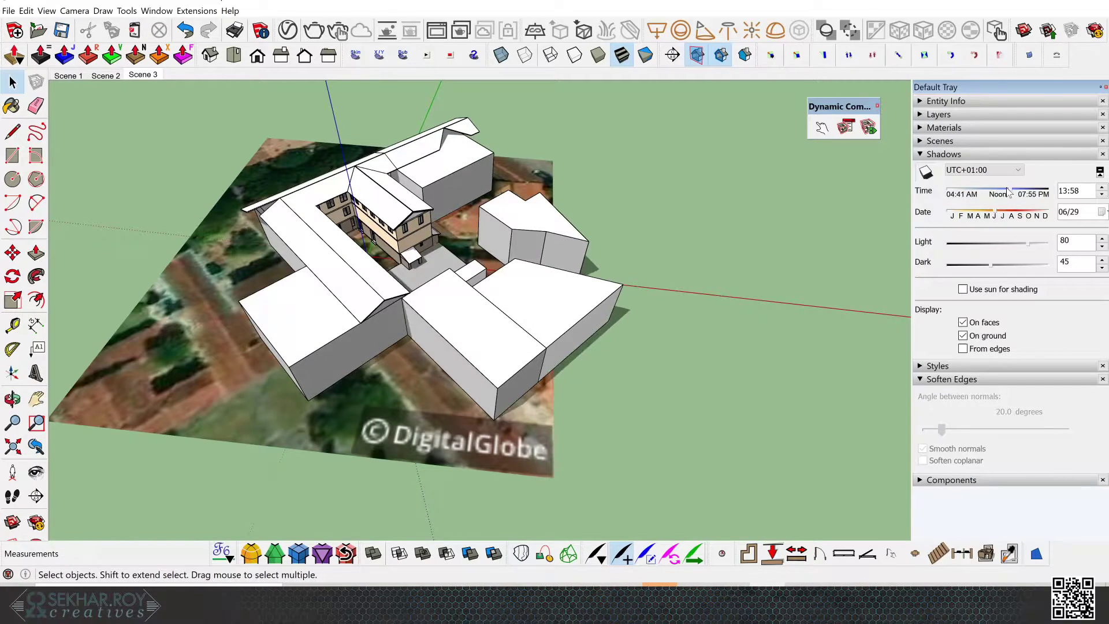
pyautogui.moveTo(1009, 192)
pyautogui.mouseDown()
pyautogui.moveTo(970, 200)
pyautogui.moveTo(993, 198)
pyautogui.mouseUp()
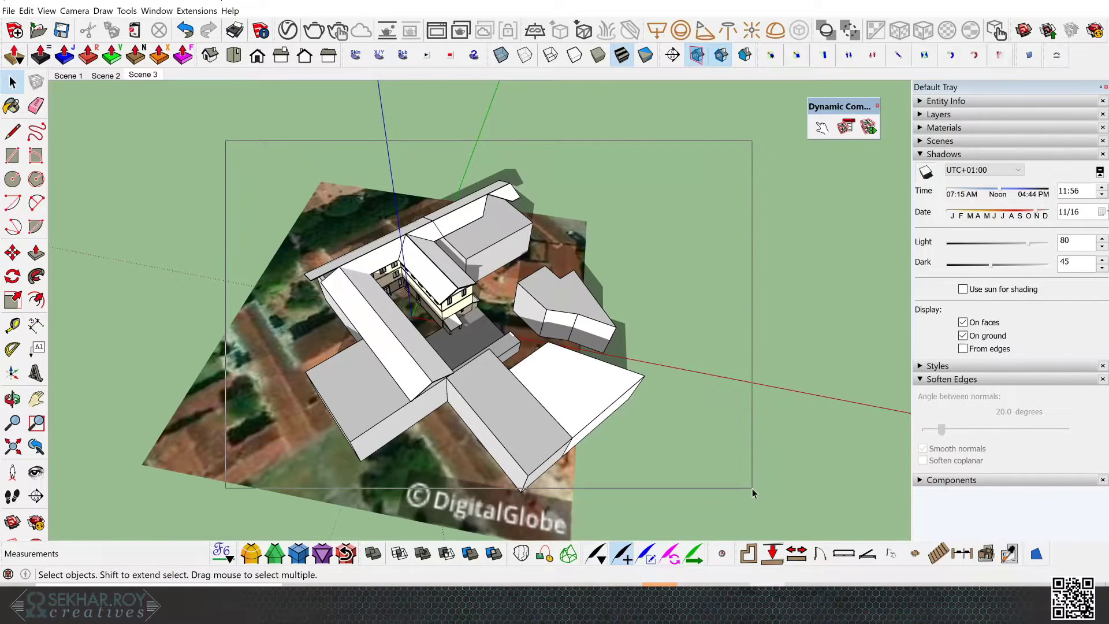
# Select the main building together with all the surrounding building volumes and unlock the locked ones
pyautogui.moveTo(753, 493); pyautogui.dragTo(752, 491)
pyautogui.rightClick(511, 224)
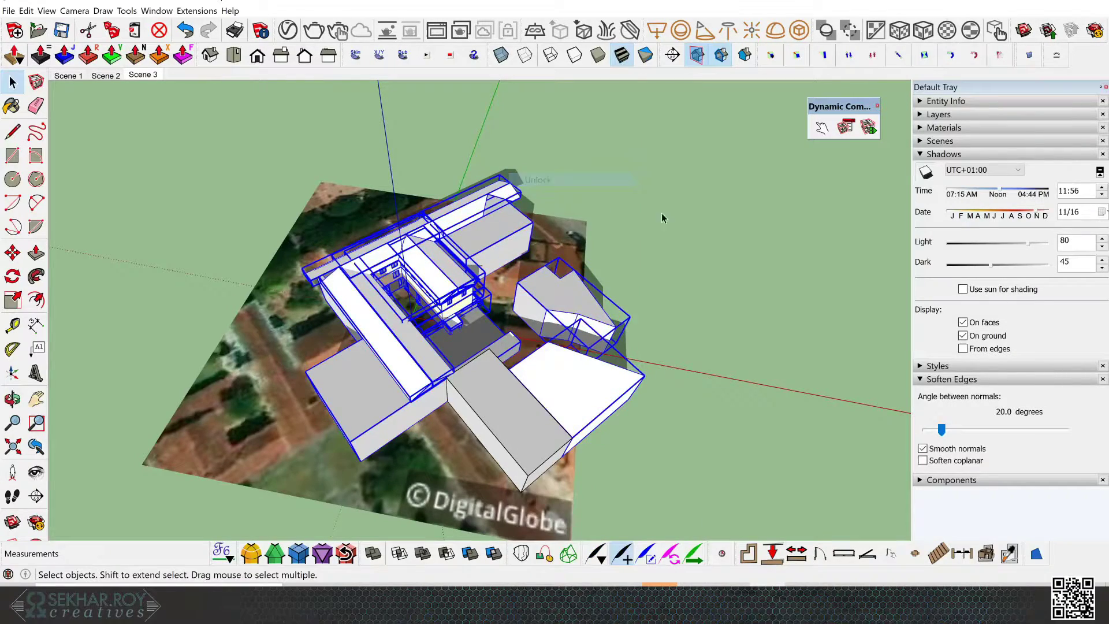
pyautogui.click(690, 223)
pyautogui.moveTo(691, 223); pyautogui.dragTo(295, 144, button='middle')
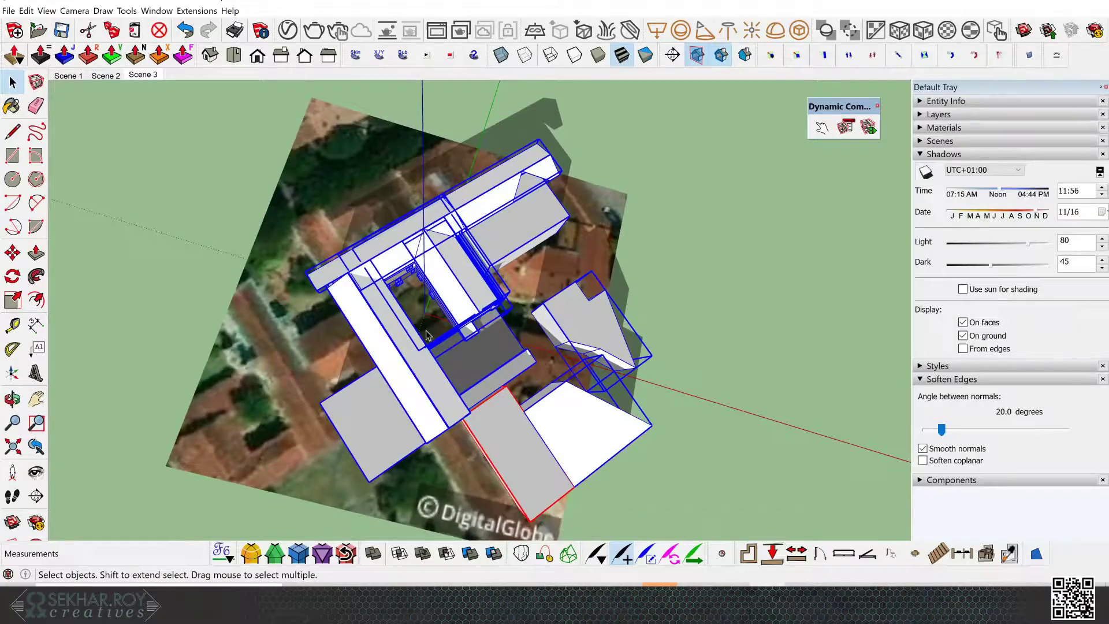
pyautogui.scroll(5, 486, 448)
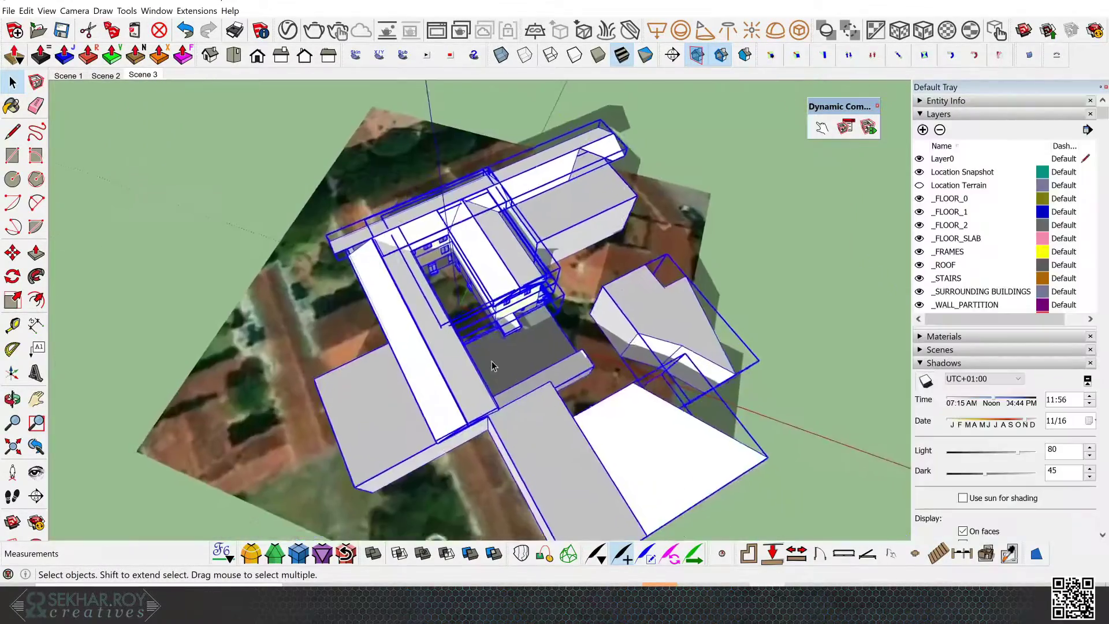
pyautogui.scroll(3, 491, 365)
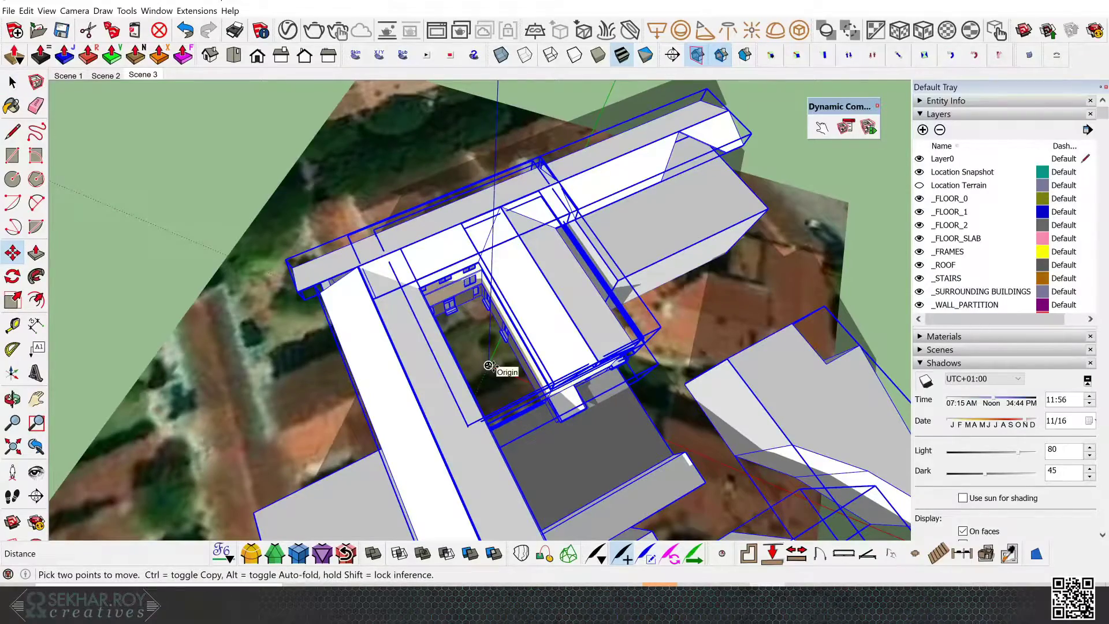
# Move the selected buildings from the origin onto their footprint in the satellite image and hide the model axes
pyautogui.click(488, 365)
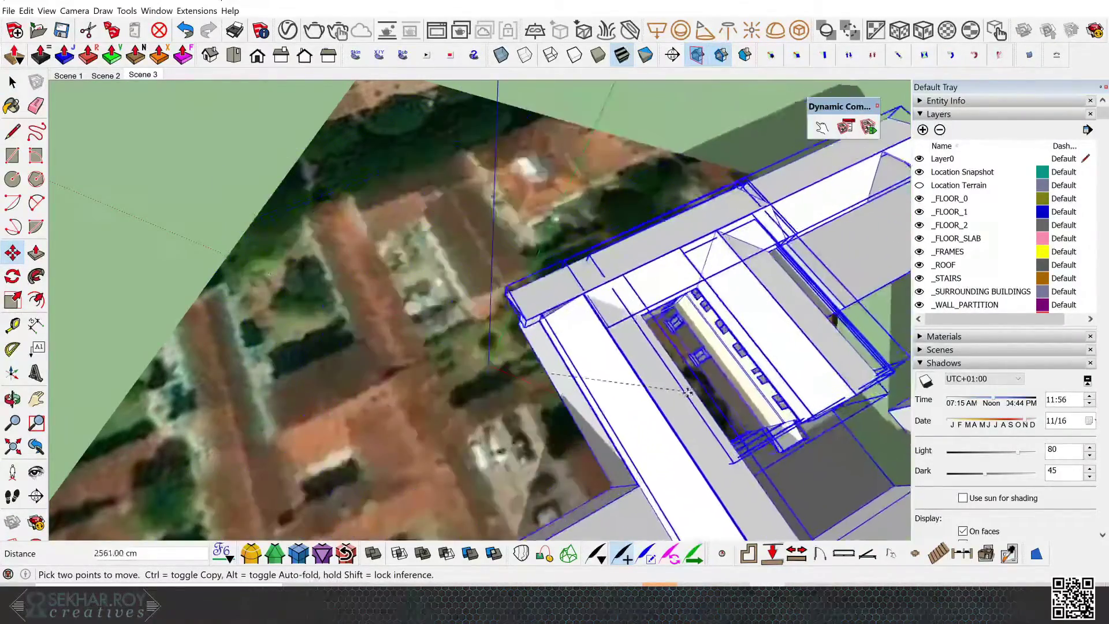
pyautogui.moveTo(549, 358); pyautogui.dragTo(417, 302, button='middle')
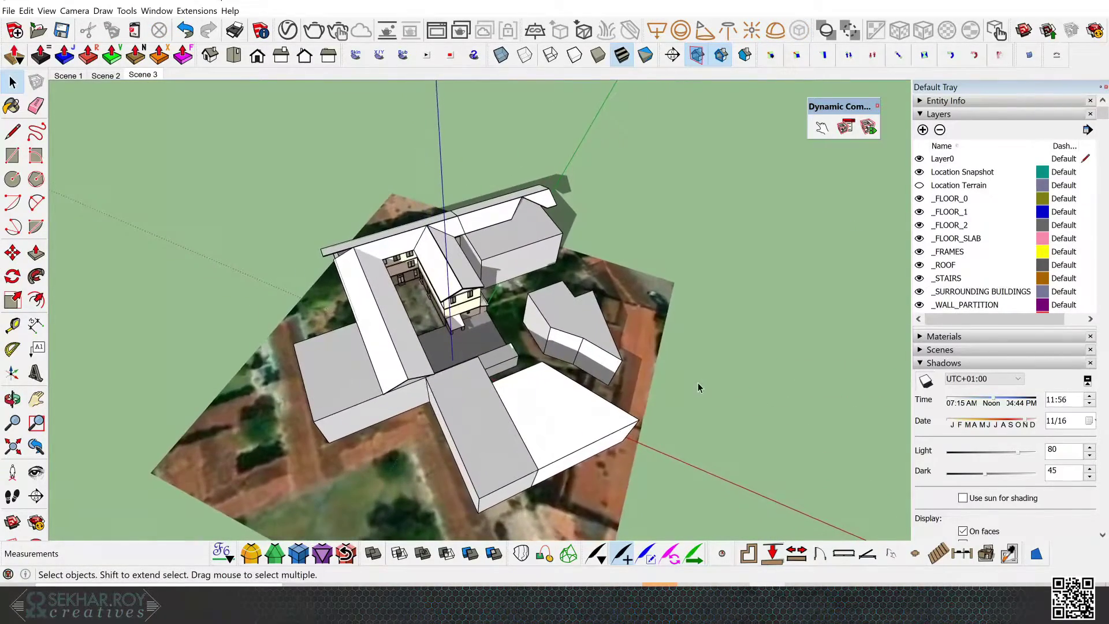
pyautogui.click(33, 11)
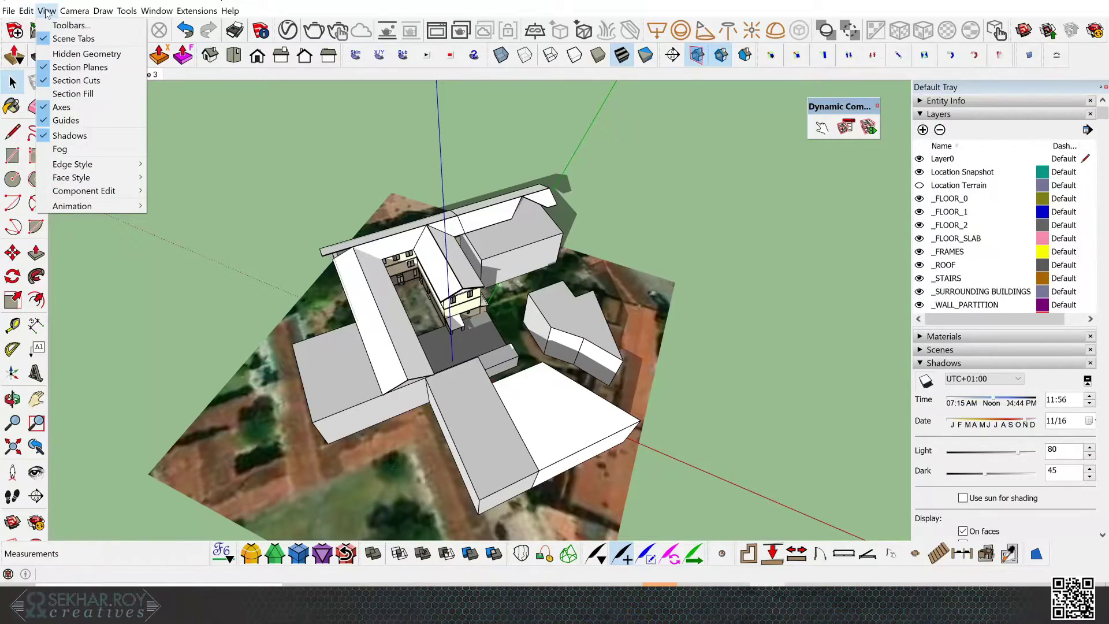
pyautogui.click(49, 108)
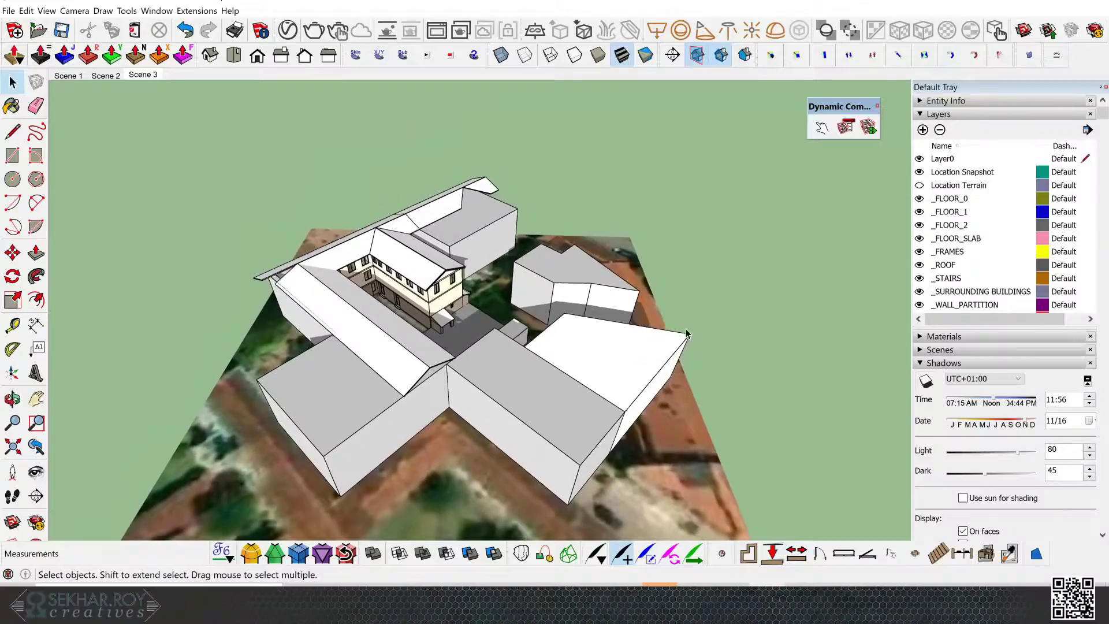
# Export the 3D model as OBJ file "Ostello Tasso_3D_current situation_cm_2015" in the Week04 folder and dismiss the export results
pyautogui.click(9, 10)
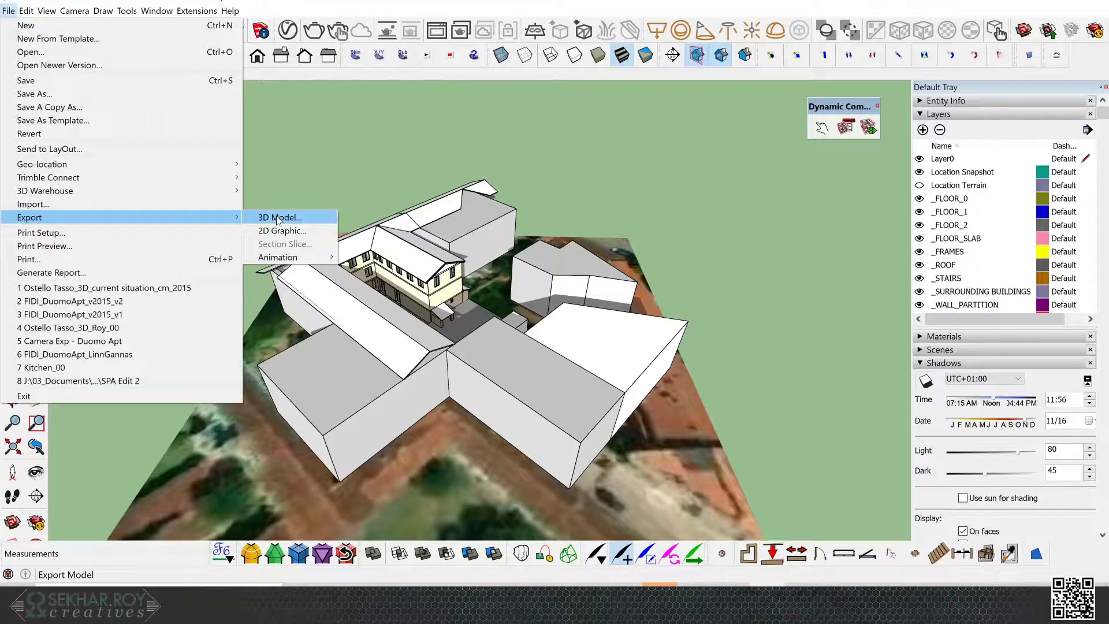
pyautogui.click(280, 218)
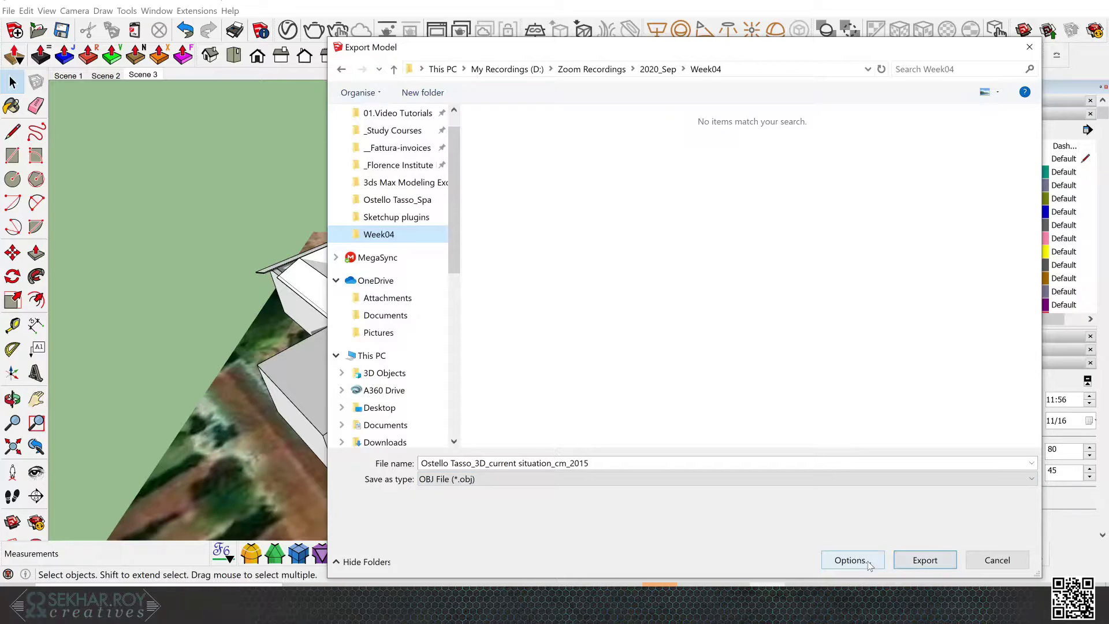
pyautogui.click(925, 560)
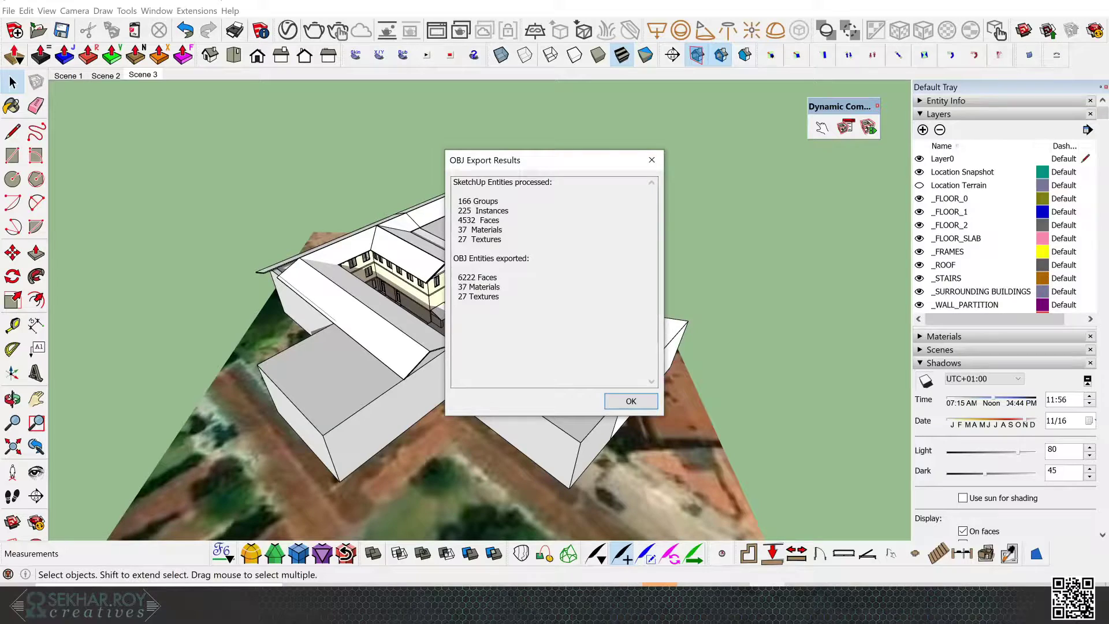
pyautogui.click(655, 401)
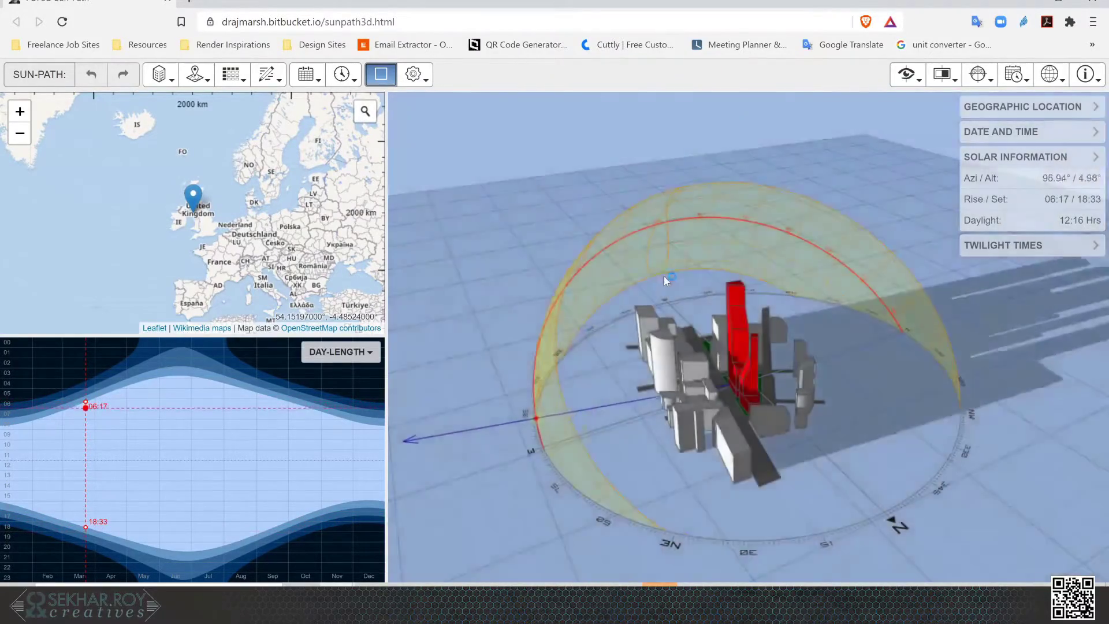
# In the browser's 3D Sun-Path app, bring the location map to central Italy and switch its map service to OpenStreetMap: Standard
pyautogui.scroll(1, 297, 295)
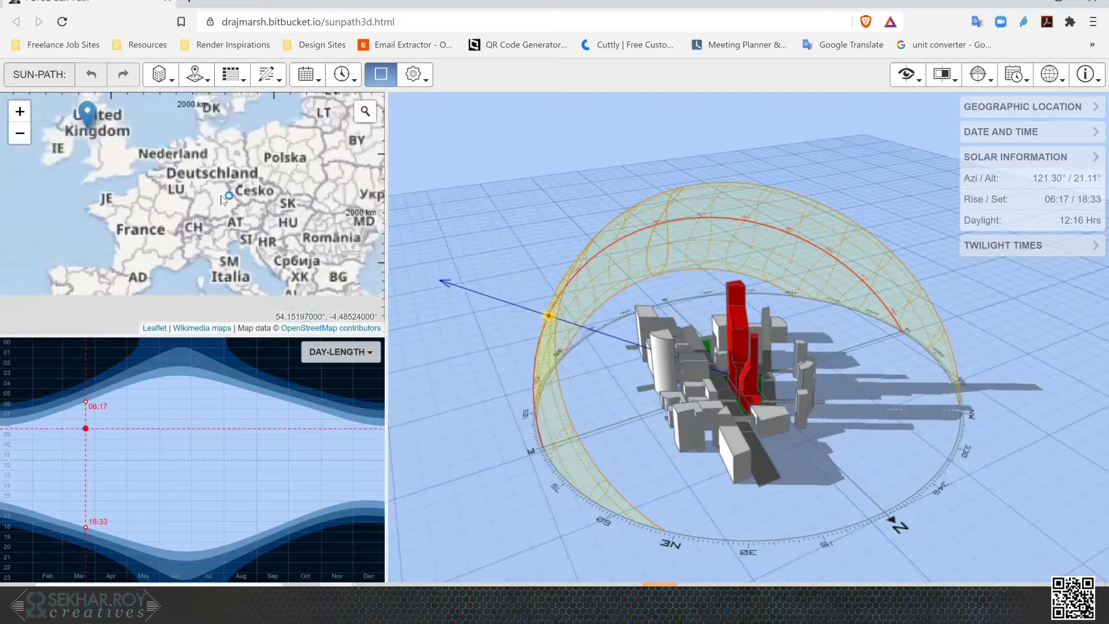
pyautogui.scroll(1, 221, 199)
pyautogui.scroll(1, 167, 200)
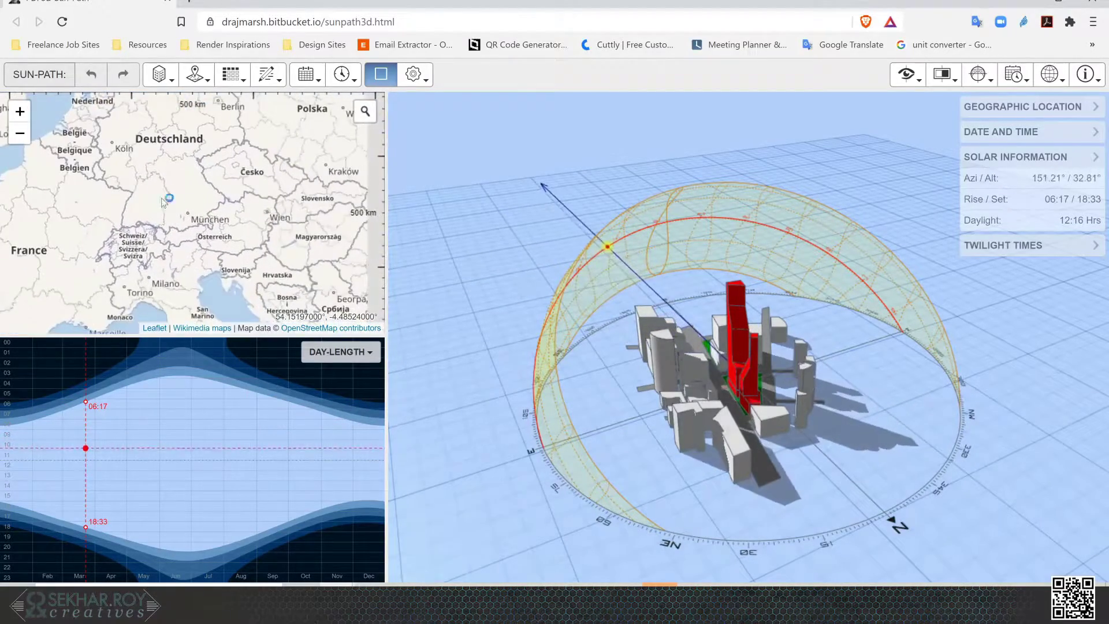
pyautogui.moveTo(163, 200); pyautogui.dragTo(197, 110)
pyautogui.scroll(2, 216, 147)
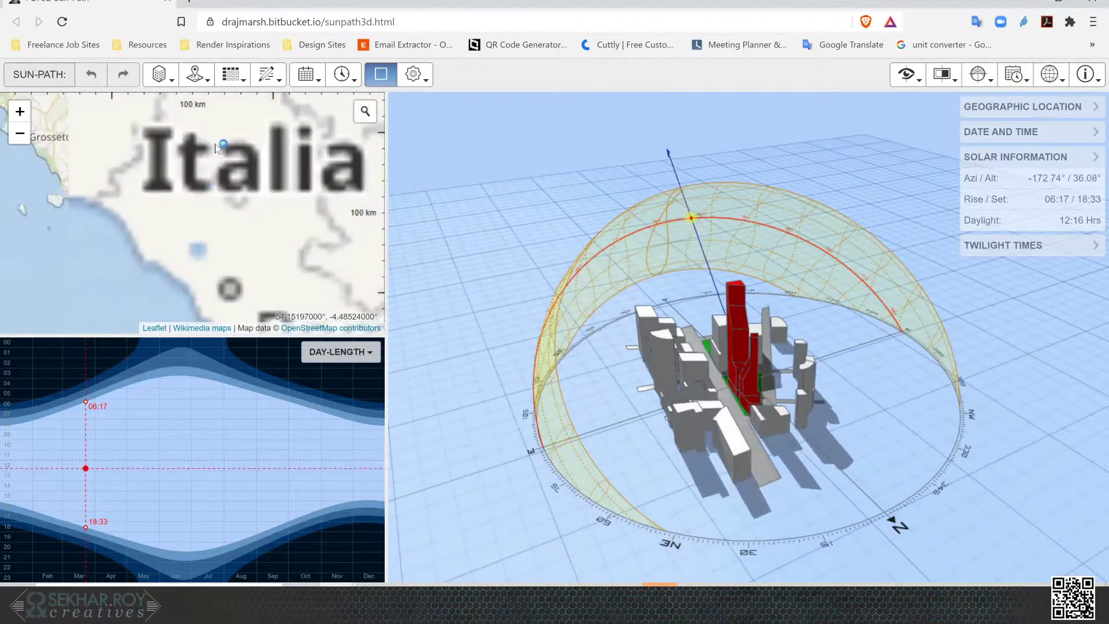
pyautogui.click(201, 77)
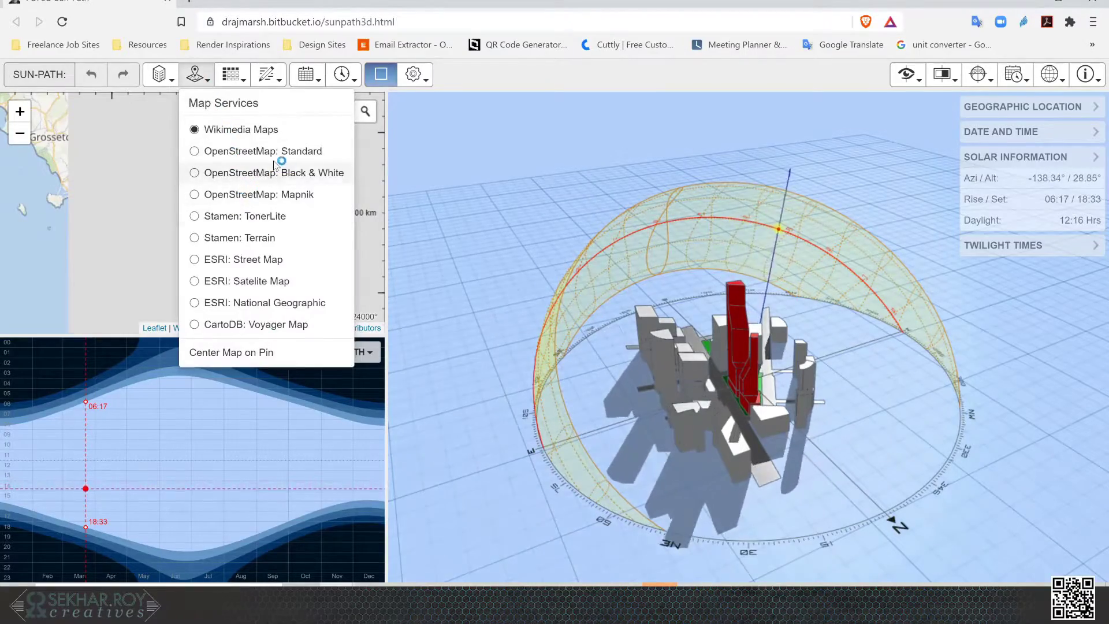
pyautogui.click(248, 151)
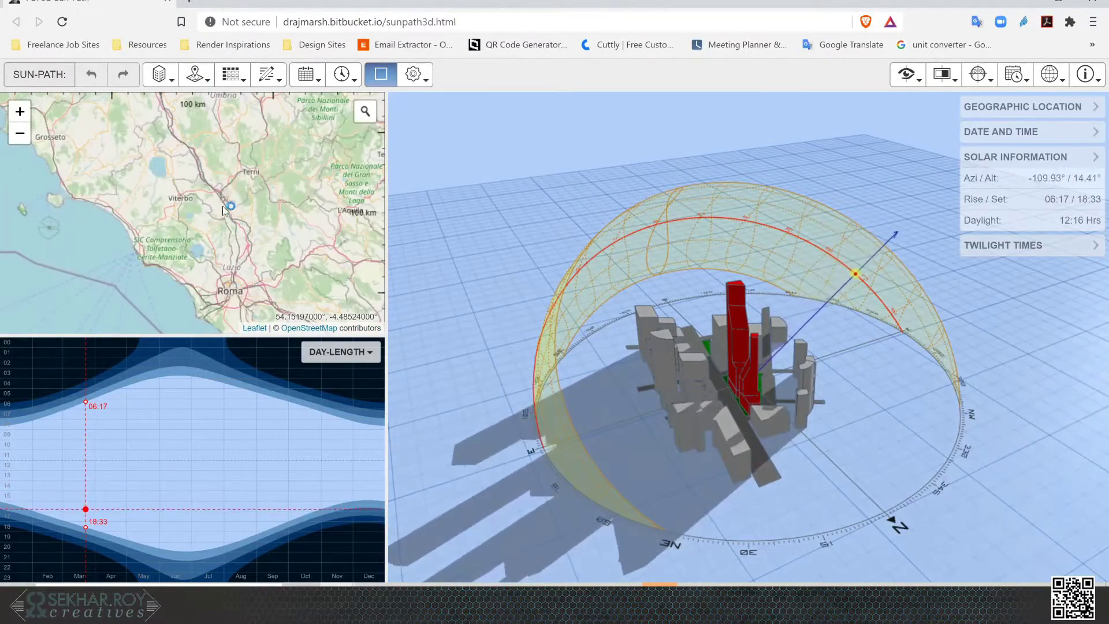
# Find the project site in Florence on the map and place the location pin on Via dei Villani
pyautogui.moveTo(240, 185)
pyautogui.mouseDown()
pyautogui.moveTo(240, 282)
pyautogui.moveTo(191, 323)
pyautogui.mouseUp()
pyautogui.scroll(3, 181, 238)
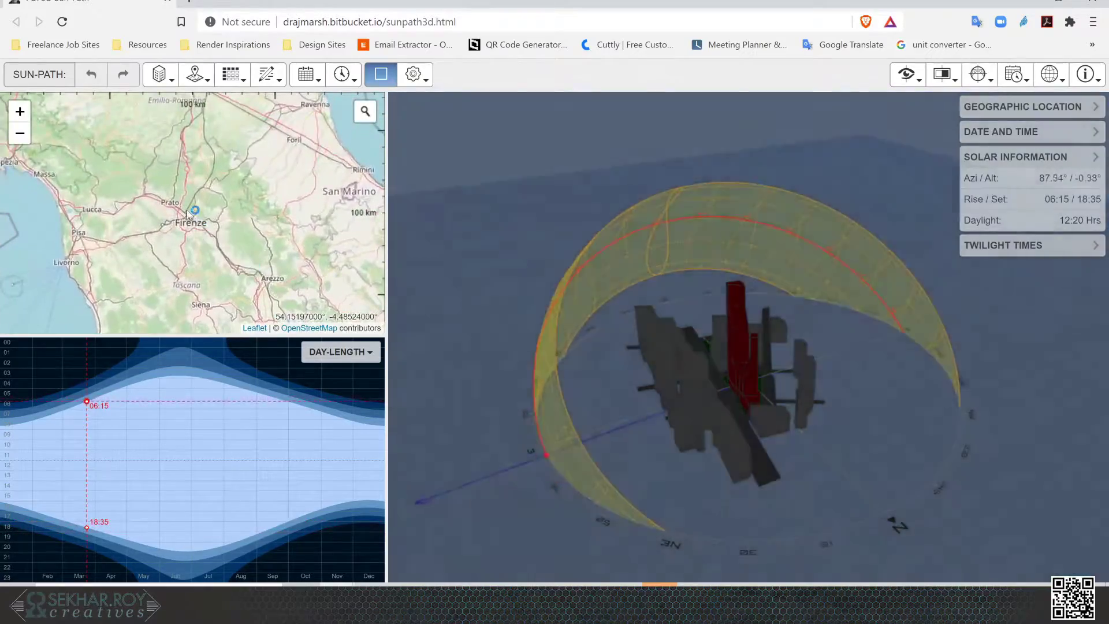
pyautogui.scroll(2, 182, 238)
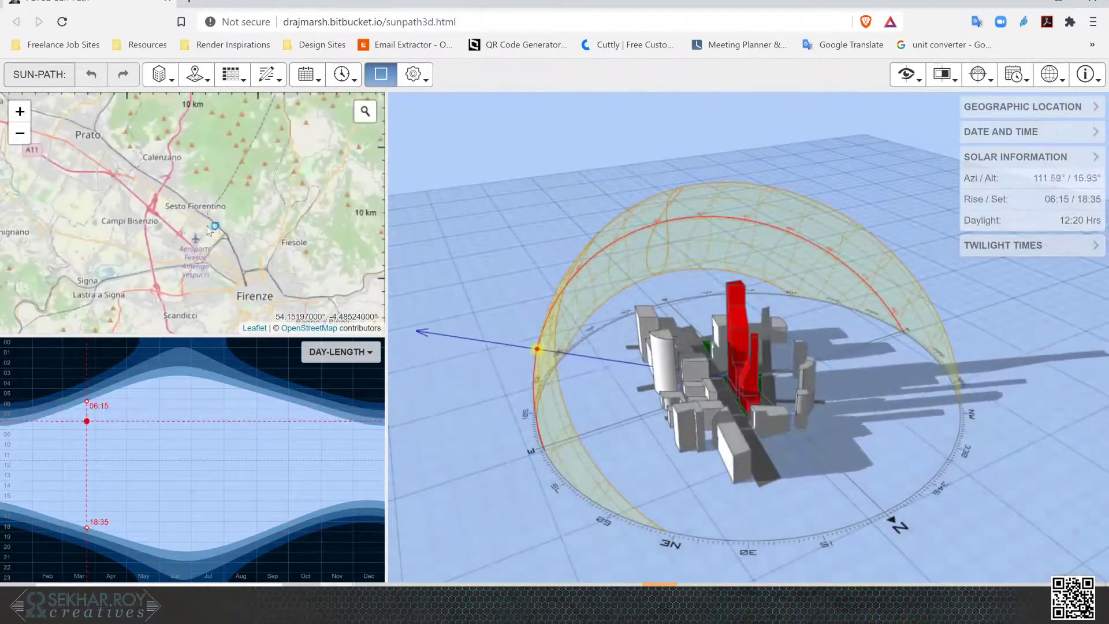
pyautogui.scroll(-3, 192, 224)
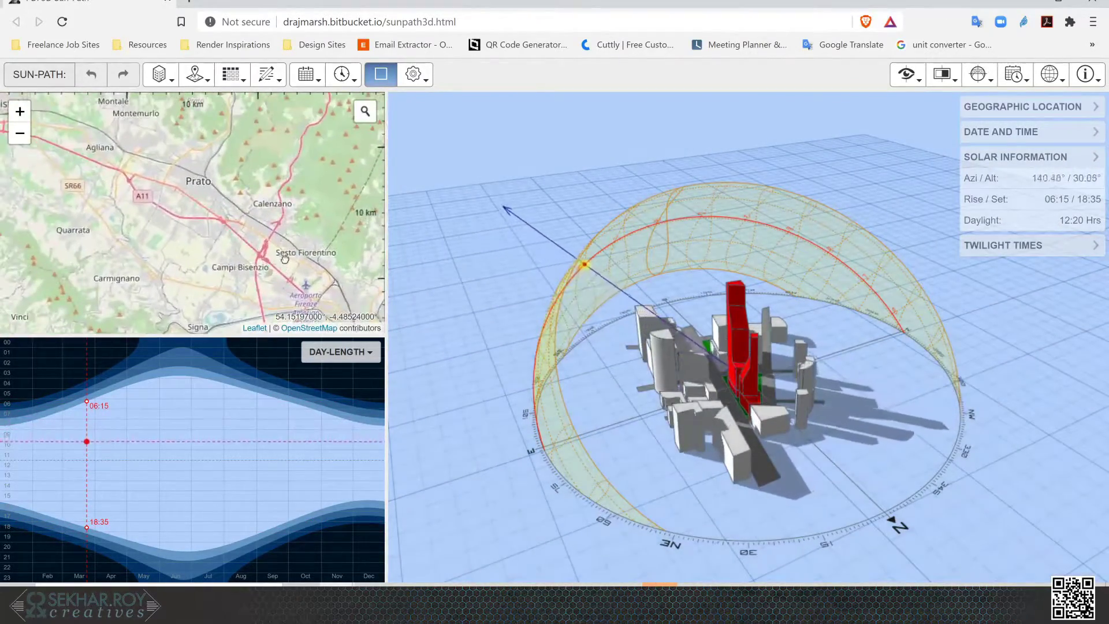
pyautogui.scroll(7, 196, 186)
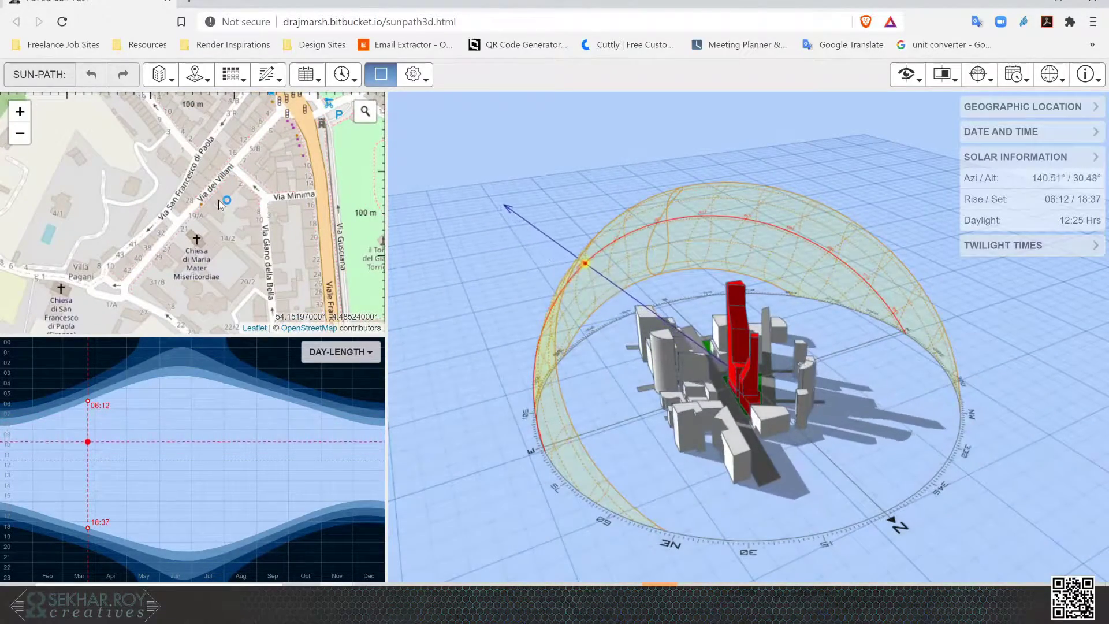
pyautogui.click(218, 200)
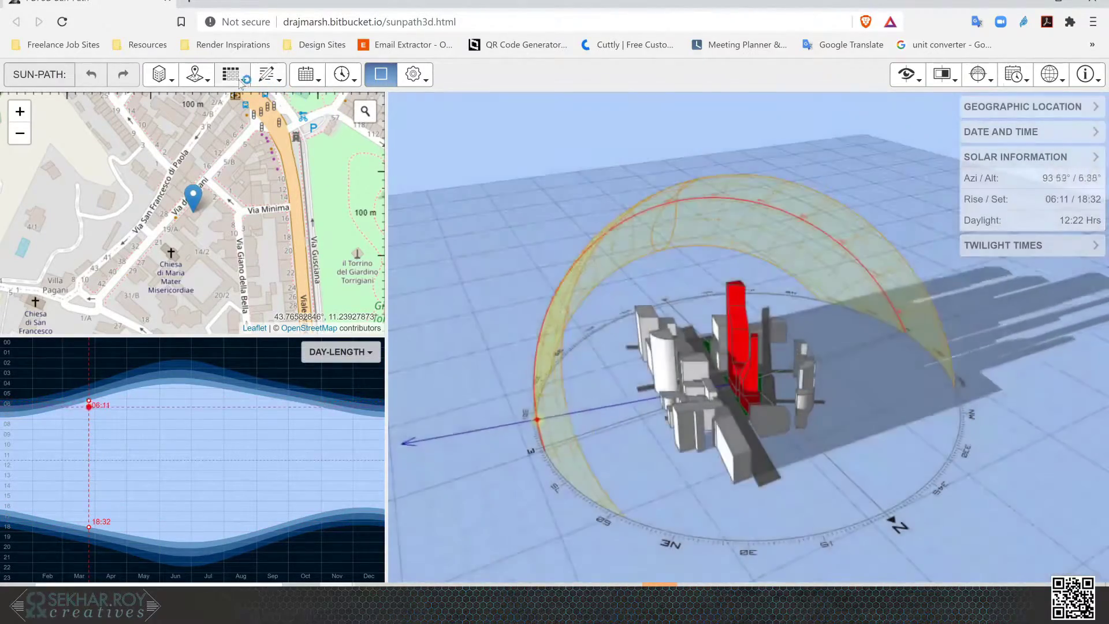
# Load the exported OBJ building model as the shadow model, replacing the default city blocks in the sun-path diagram
pyautogui.click(201, 76)
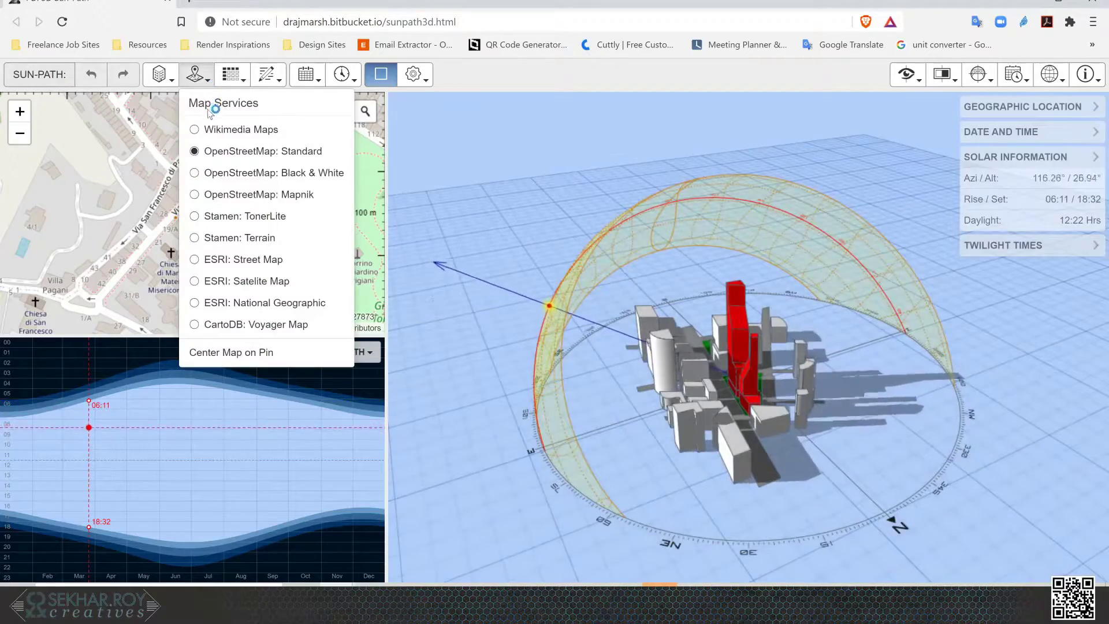
pyautogui.click(160, 74)
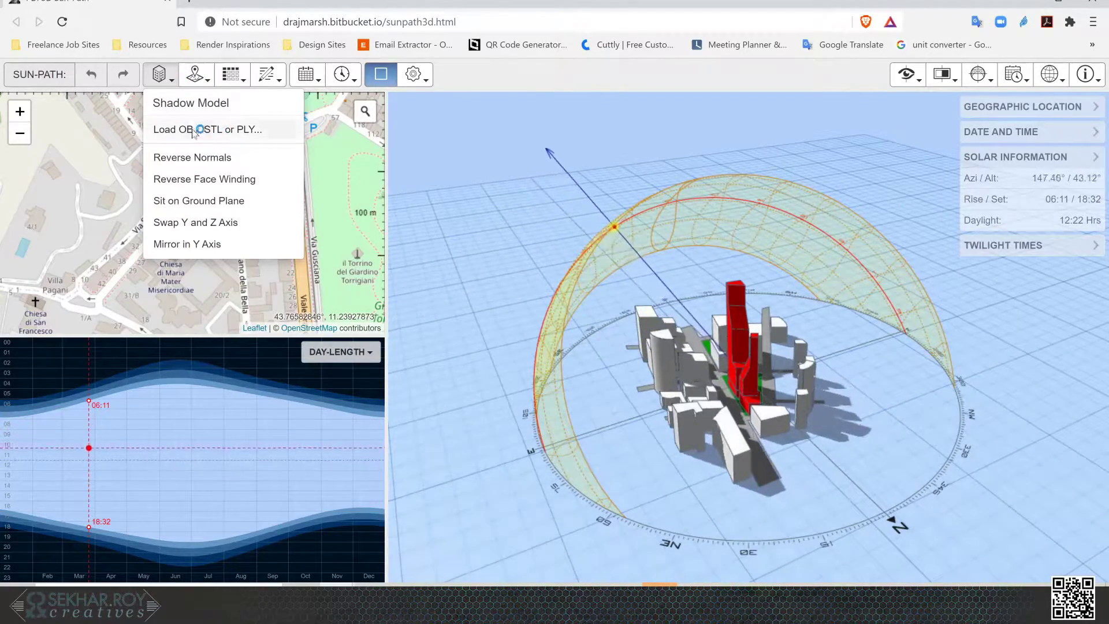
pyautogui.click(171, 80)
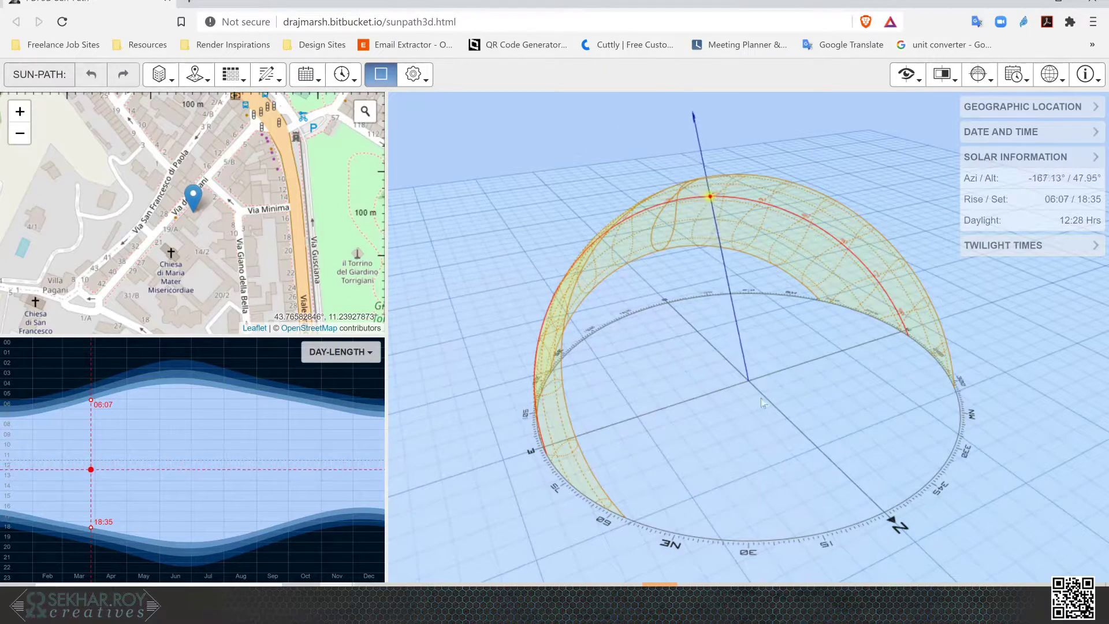
pyautogui.click(177, 83)
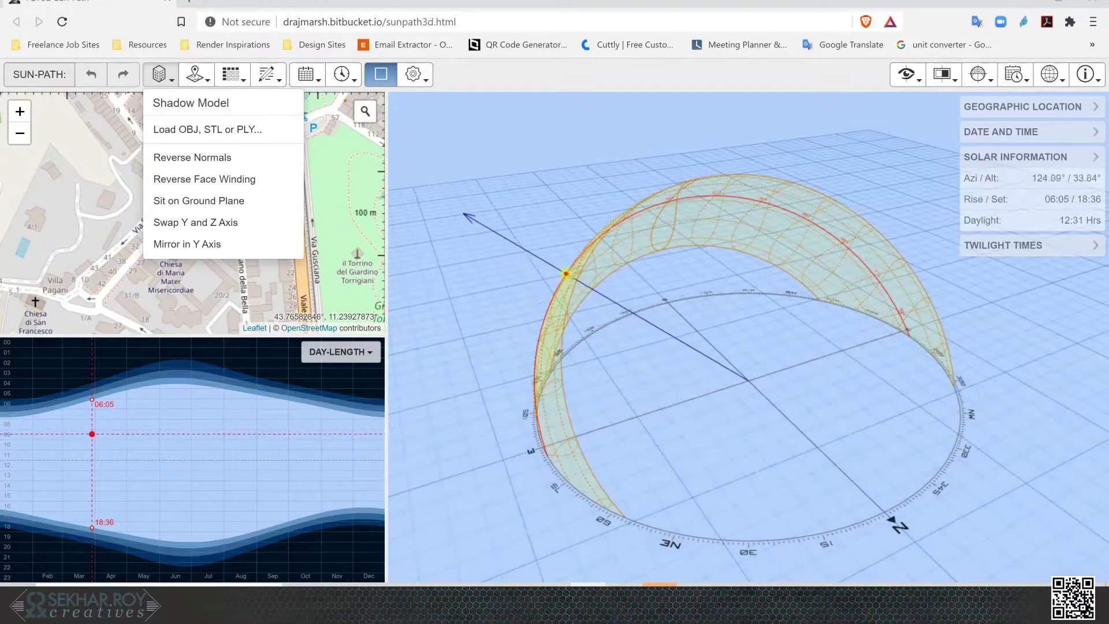
pyautogui.moveTo(726, 379); pyautogui.dragTo(727, 383)
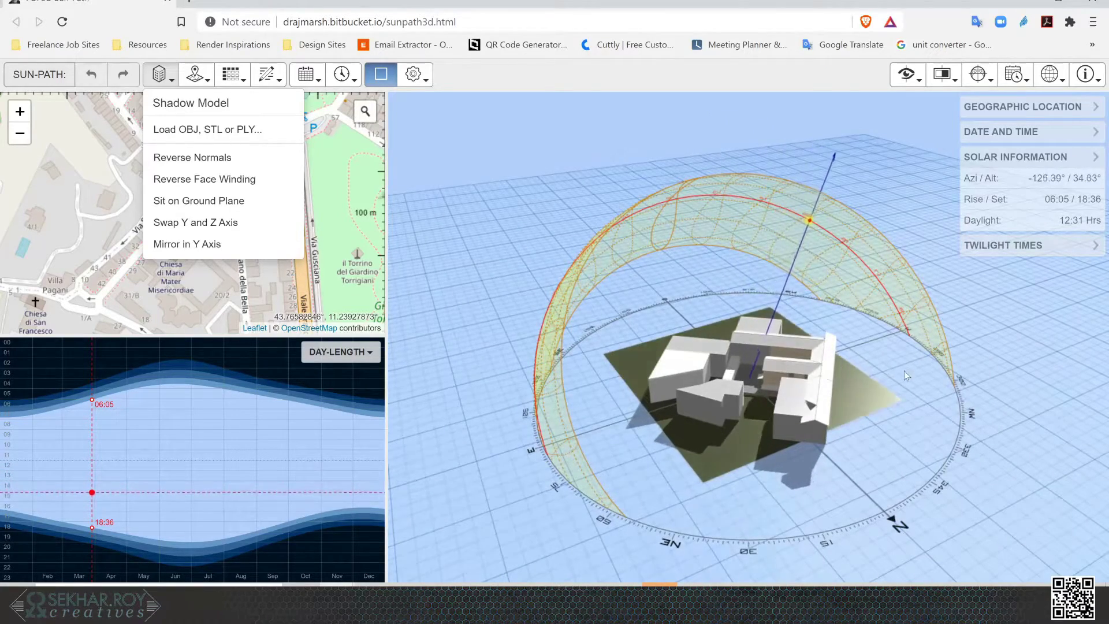
pyautogui.click(701, 414)
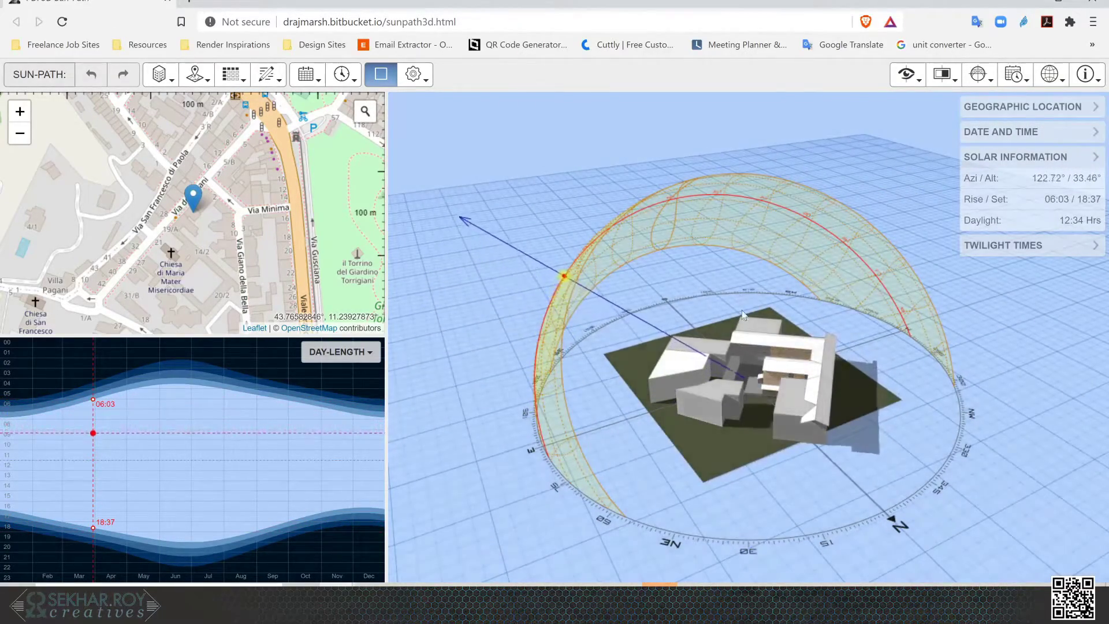
# Expand the date and time settings, stop the sun animation, and set the date to 08 Sep 2020 and the time to 16:00
pyautogui.click(1007, 134)
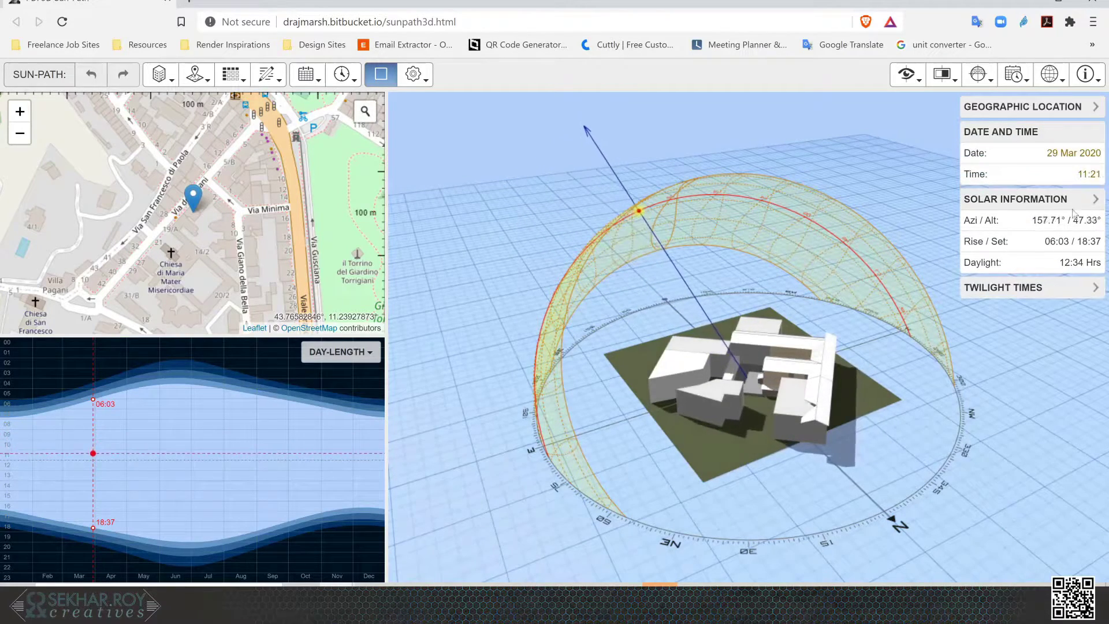
pyautogui.click(379, 80)
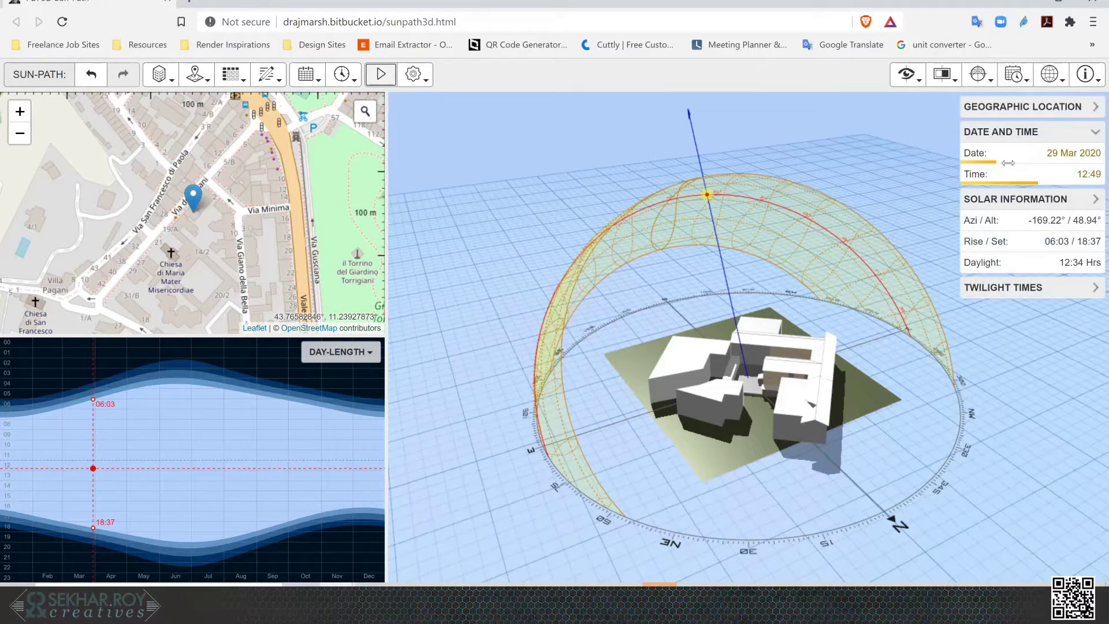
pyautogui.moveTo(1008, 163); pyautogui.dragTo(1036, 165)
pyautogui.moveTo(1063, 164)
pyautogui.mouseDown()
pyautogui.moveTo(1080, 174)
pyautogui.moveTo(1057, 173)
pyautogui.mouseUp()
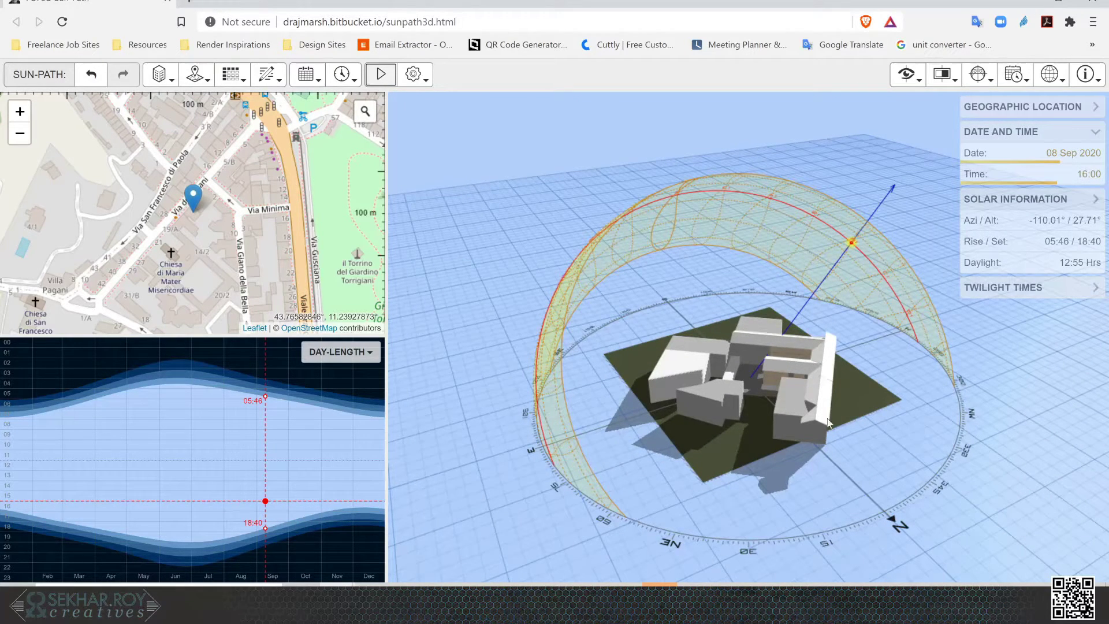